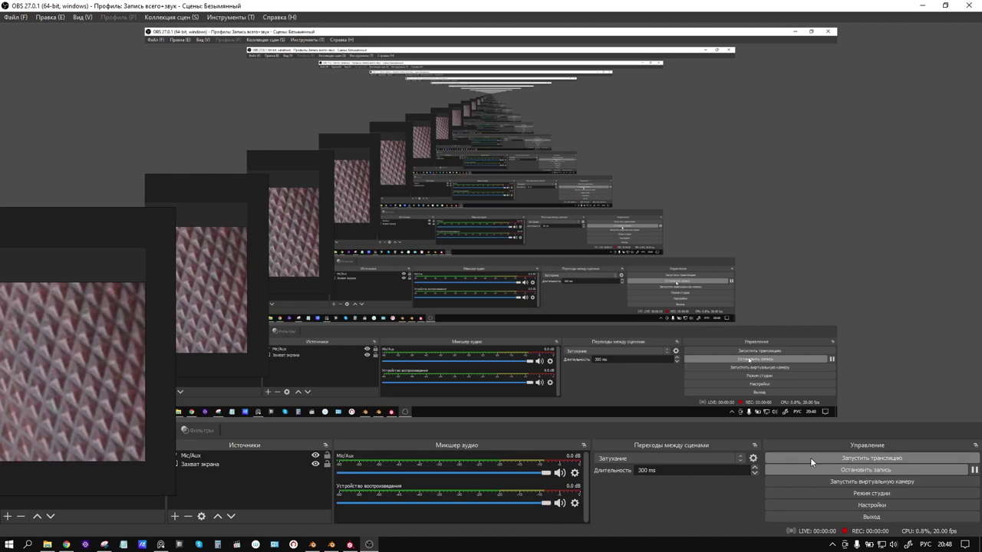
Move the floating knurling reference window aside.
{"action": "left_click_drag", "start_coordinate": [148, 301], "coordinate": [165, 238]}
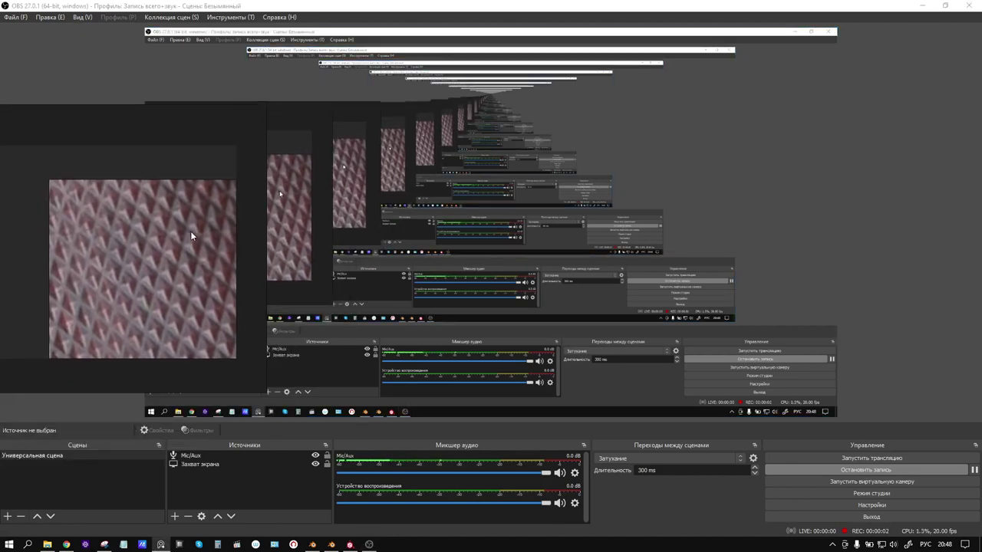
Switch to the M1911 project, zoom out and move the reference window off the layers.
{"action": "left_click", "coordinate": [350, 545]}
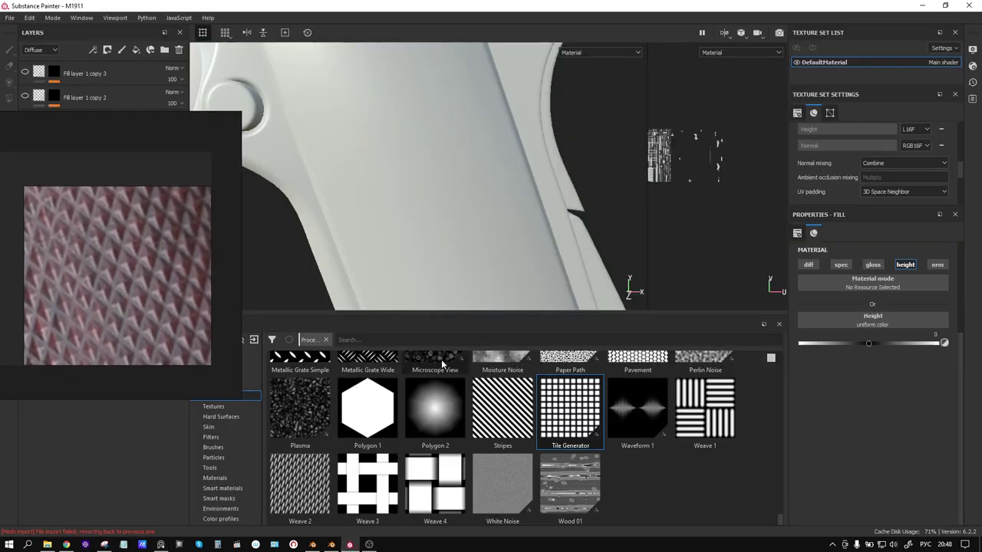
{"action": "scroll", "coordinate": [415, 202], "scroll_direction": "up", "scroll_amount": 3}
{"action": "scroll", "coordinate": [421, 205], "scroll_direction": "down", "scroll_amount": 3}
{"action": "scroll", "coordinate": [421, 204], "scroll_direction": "down", "scroll_amount": 3}
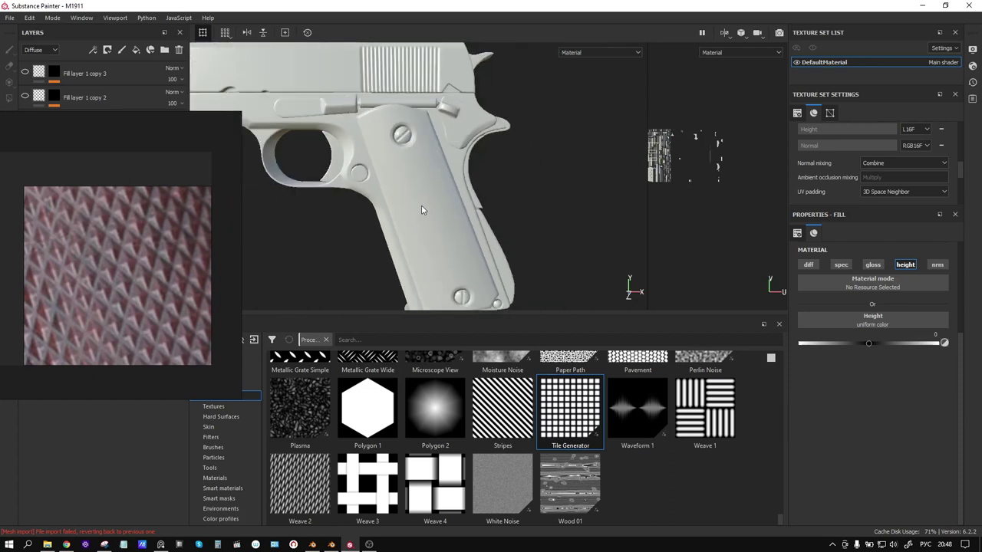
{"action": "mouse_move", "coordinate": [157, 209]}
{"action": "left_mouse_down"}
{"action": "mouse_move", "coordinate": [168, 311]}
{"action": "mouse_move", "coordinate": [15, 333]}
{"action": "left_mouse_up"}
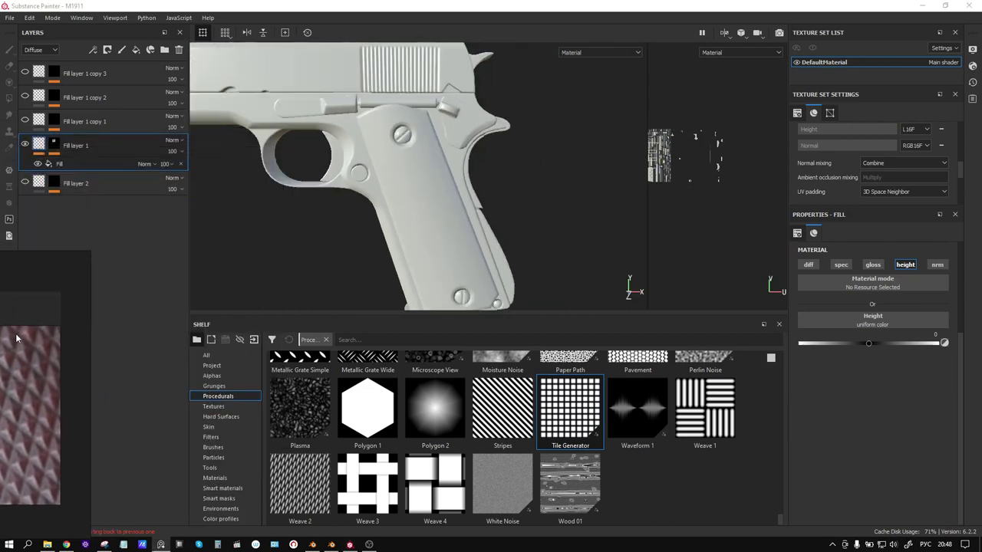
Check Fill layer 1's Fill height, then list its mask's Levels, Blur and Paint effects.
{"action": "left_click", "coordinate": [64, 163]}
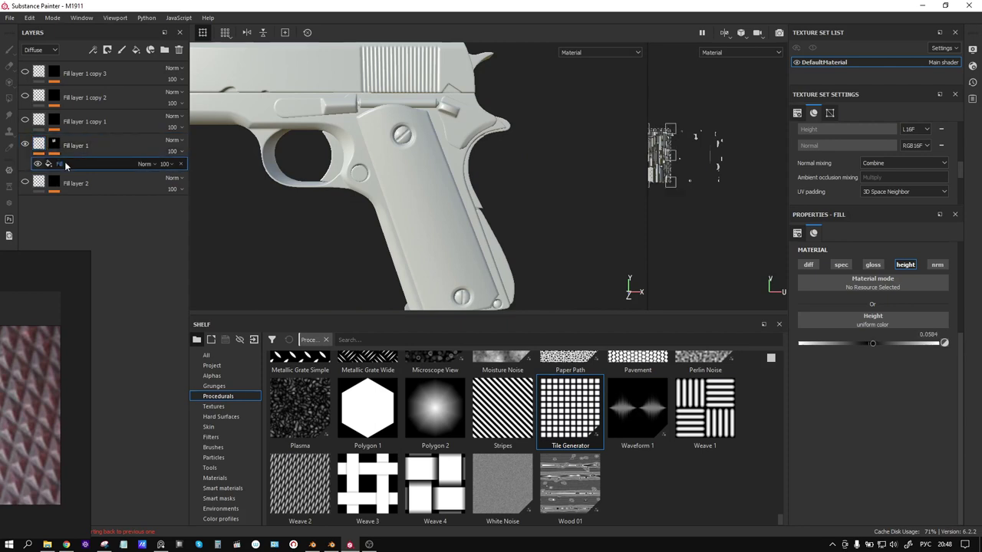
{"action": "left_click", "coordinate": [64, 163]}
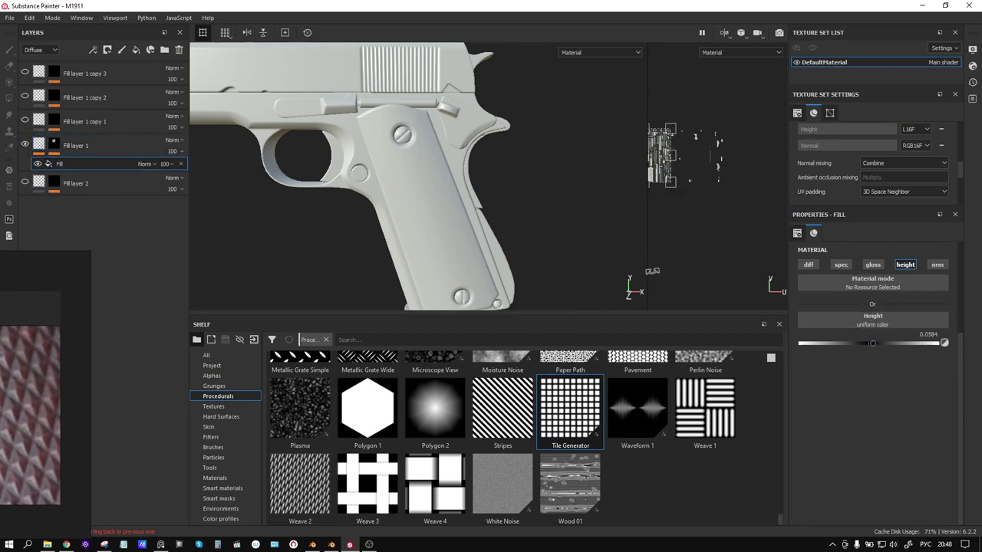
{"action": "left_click", "coordinate": [55, 143]}
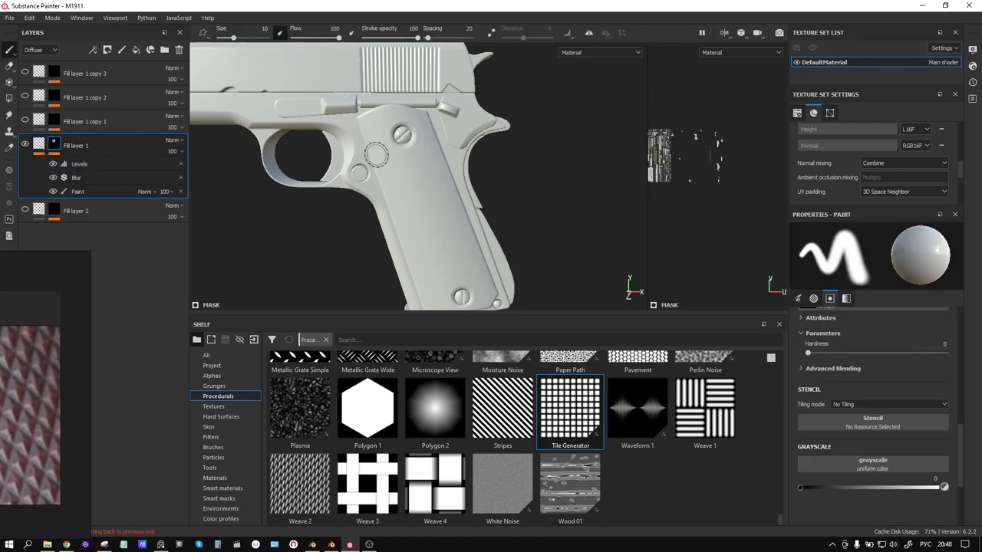
{"action": "key", "text": "c"}
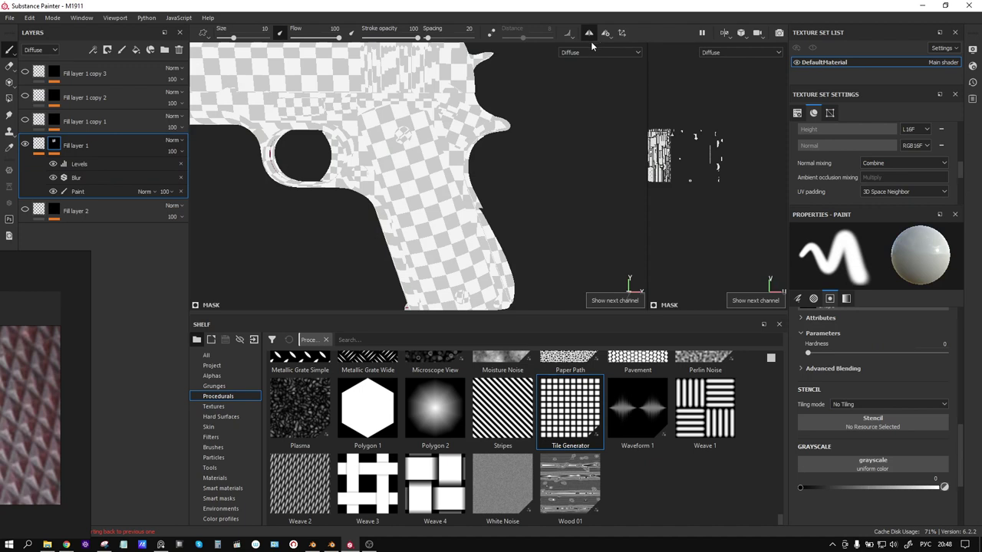
{"action": "left_click", "coordinate": [590, 52]}
{"action": "left_click", "coordinate": [582, 118]}
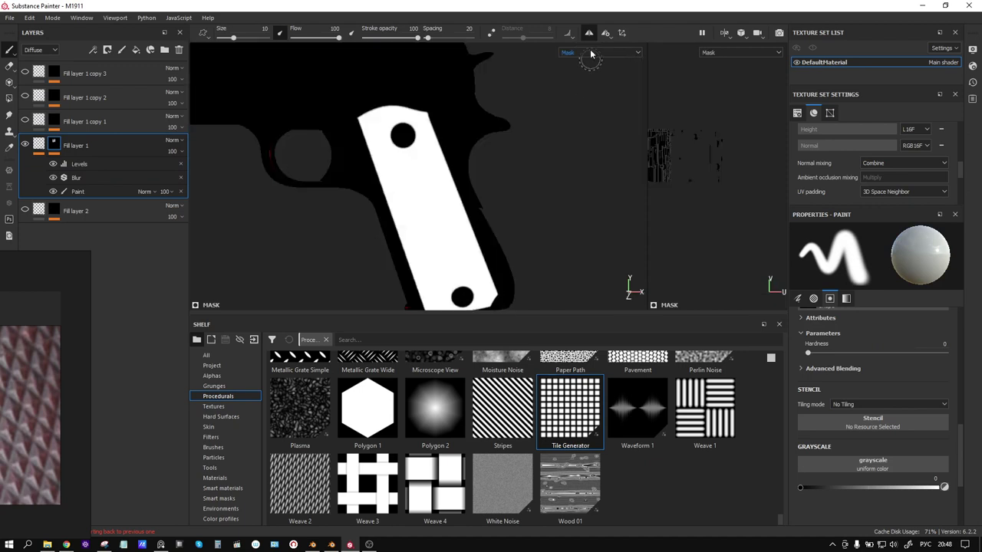
{"action": "left_click_drag", "start_coordinate": [535, 182], "coordinate": [539, 165], "text": "alt"}
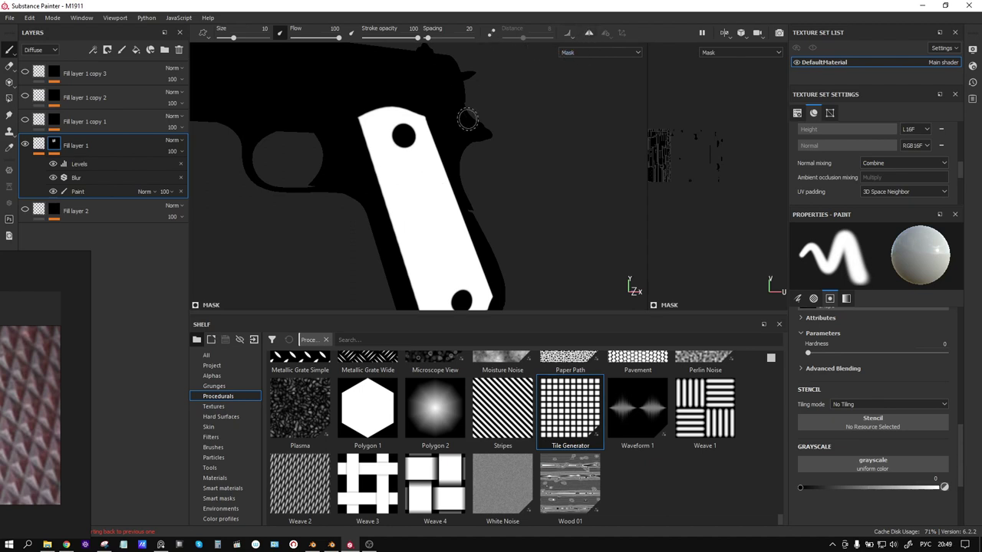
{"action": "key", "text": "m"}
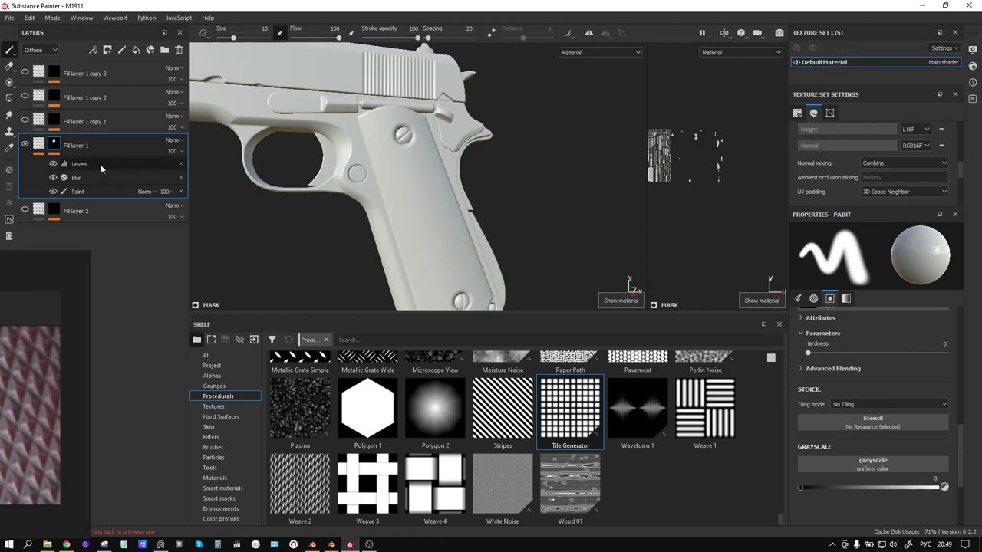
Add a Fill effect above Levels in Fill layer 1's mask, blended as Multiply.
{"action": "left_click", "coordinate": [99, 164]}
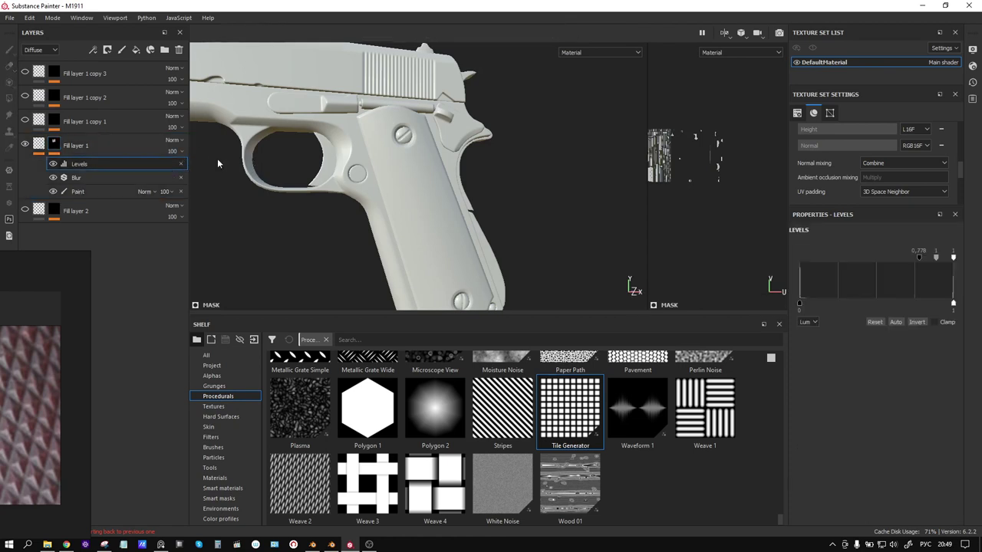
{"action": "right_click", "coordinate": [97, 164]}
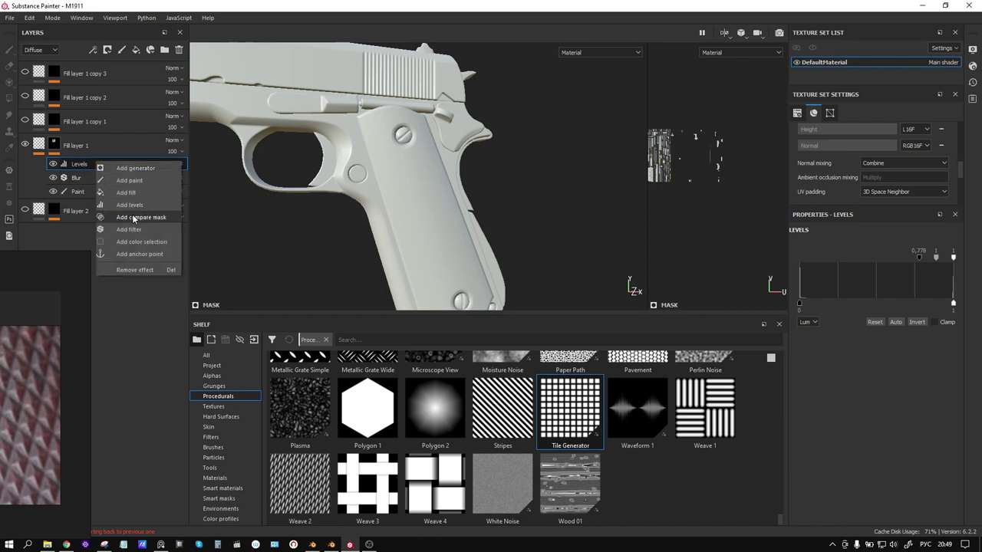
{"action": "left_click", "coordinate": [126, 193]}
{"action": "left_click", "coordinate": [153, 165]}
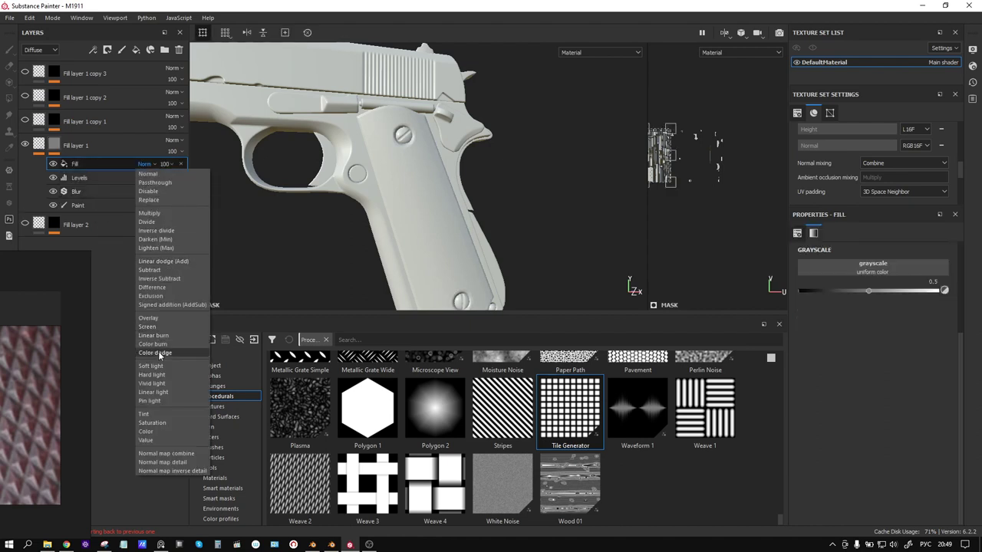
{"action": "left_click", "coordinate": [167, 214]}
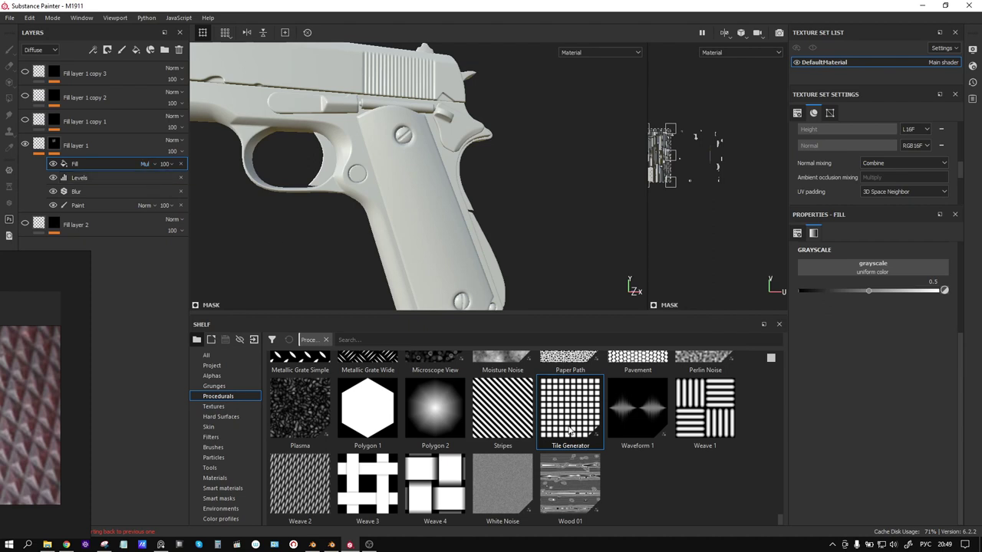
Put a Tile Generator in the Multiply fill's grayscale slot with UV scale 16.
{"action": "left_click_drag", "start_coordinate": [575, 426], "coordinate": [808, 282]}
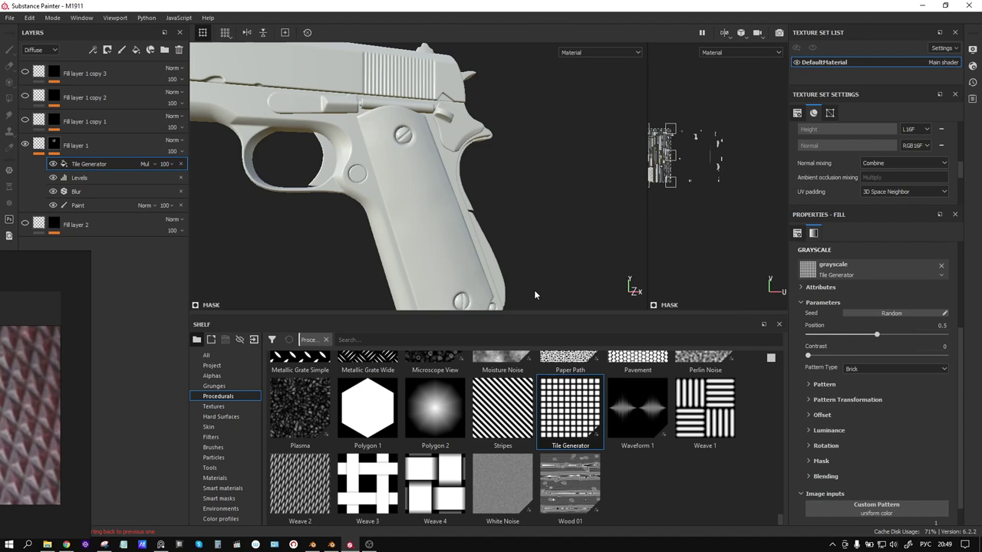
{"action": "scroll", "coordinate": [945, 399], "scroll_direction": "up", "scroll_amount": 3}
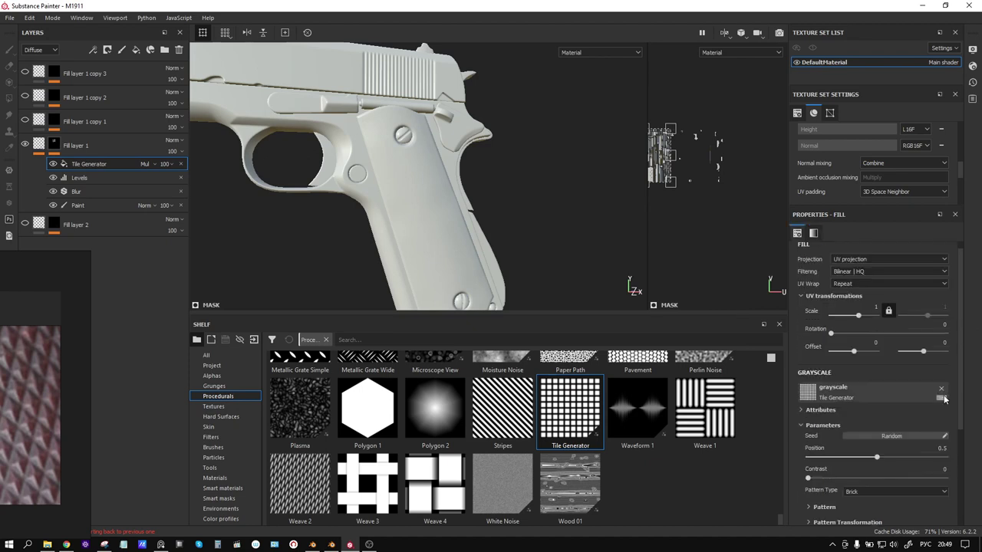
{"action": "left_click_drag", "start_coordinate": [858, 316], "coordinate": [866, 317]}
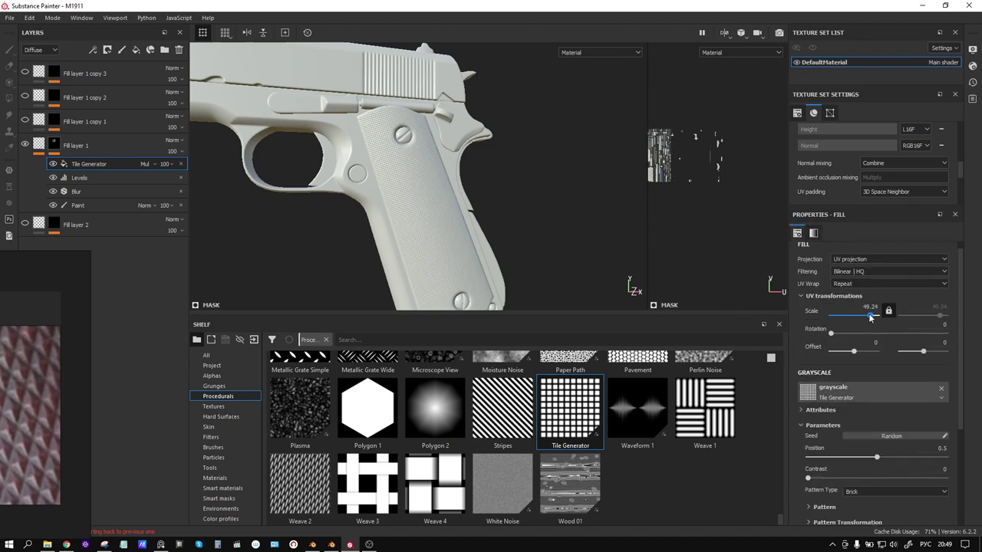
{"action": "scroll", "coordinate": [434, 198], "scroll_direction": "up", "scroll_amount": 2}
{"action": "scroll", "coordinate": [435, 198], "scroll_direction": "up", "scroll_amount": 2}
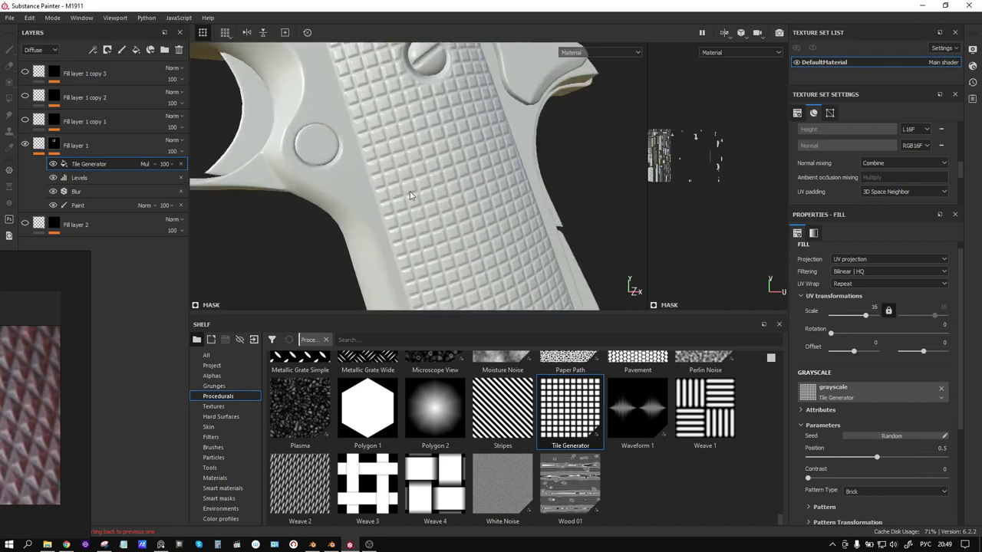
{"action": "scroll", "coordinate": [434, 198], "scroll_direction": "up", "scroll_amount": 3}
Orbit and zoom the pistol to inspect the square knurling grid on the grip.
{"action": "scroll", "coordinate": [434, 198], "scroll_direction": "down", "scroll_amount": 2}
{"action": "scroll", "coordinate": [394, 229], "scroll_direction": "down", "scroll_amount": 2}
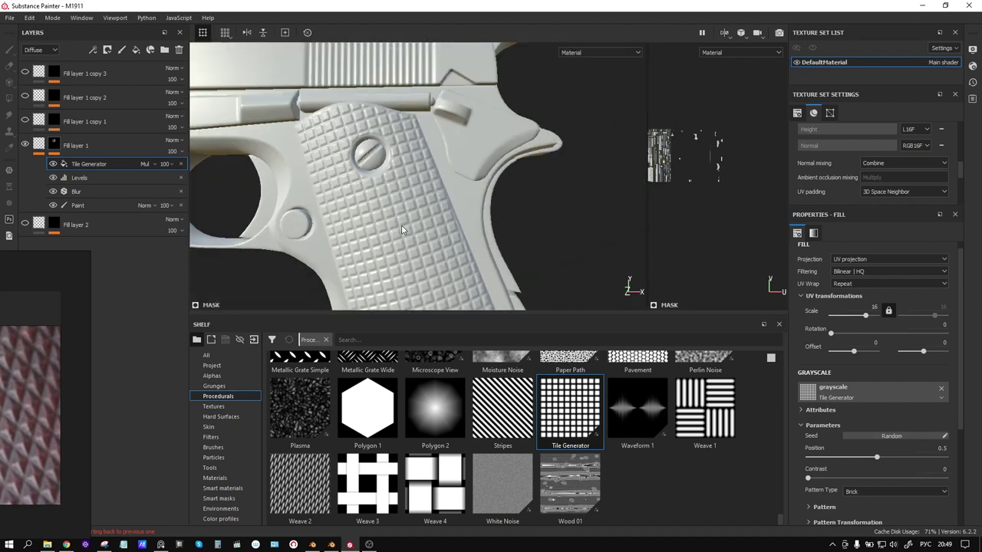
{"action": "scroll", "coordinate": [401, 224], "scroll_direction": "down", "scroll_amount": 2}
{"action": "left_click_drag", "start_coordinate": [389, 214], "coordinate": [471, 254], "text": "alt"}
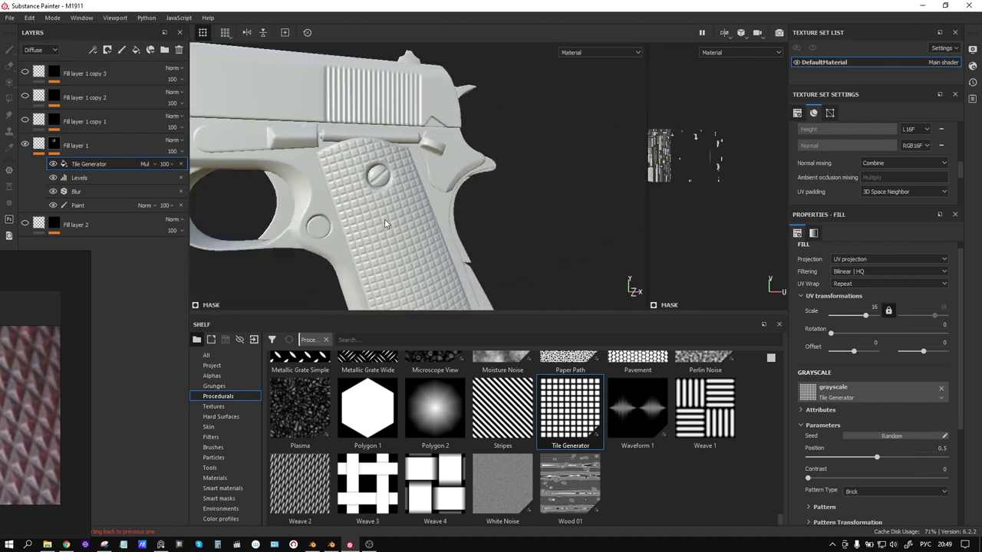
{"action": "scroll", "coordinate": [385, 219], "scroll_direction": "up", "scroll_amount": 1}
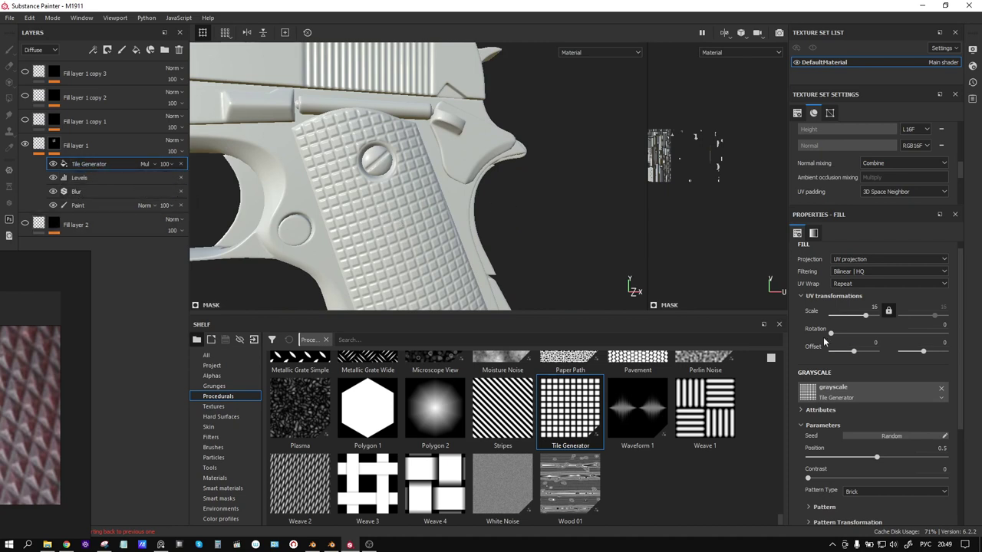
{"action": "scroll", "coordinate": [929, 440], "scroll_direction": "down", "scroll_amount": 1}
{"action": "scroll", "coordinate": [928, 435], "scroll_direction": "down", "scroll_amount": 1}
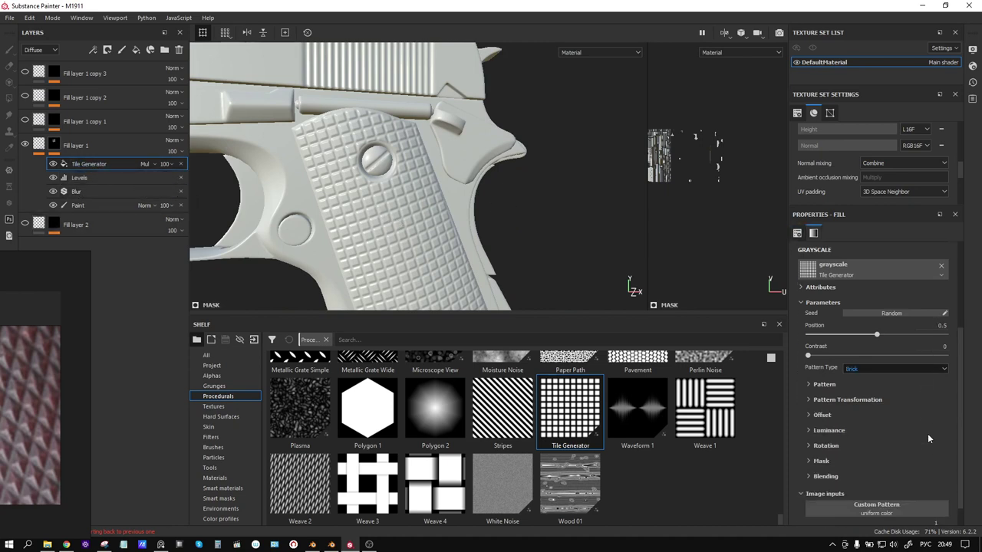
Switch the Tile Generator pattern type to Pyramid and reveal its shape settings.
{"action": "left_click", "coordinate": [867, 369]}
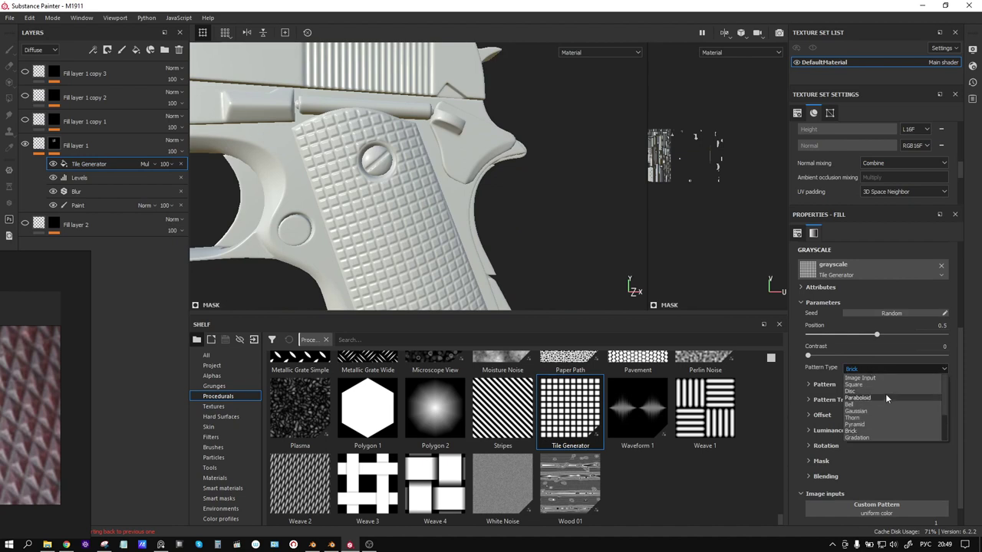
{"action": "left_click", "coordinate": [884, 425]}
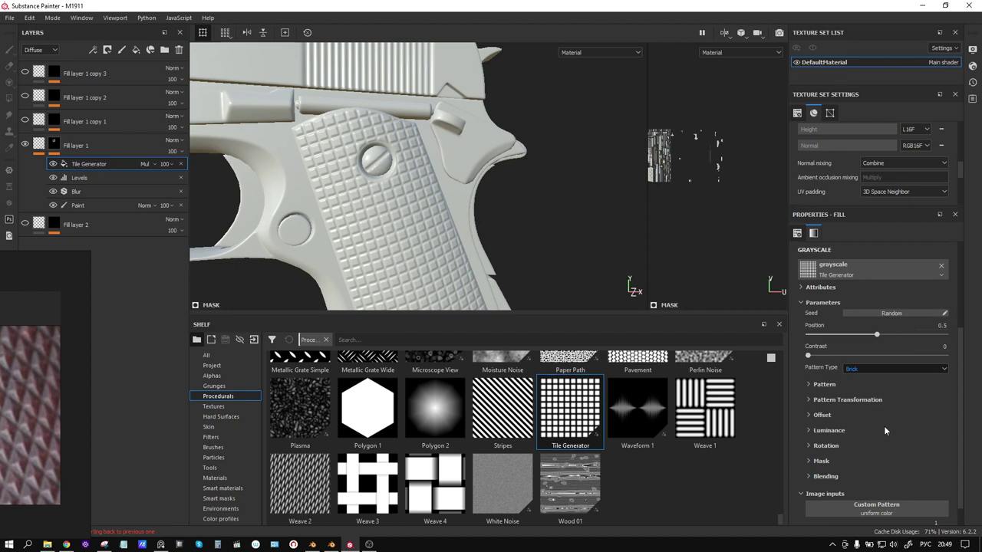
{"action": "left_click", "coordinate": [823, 385]}
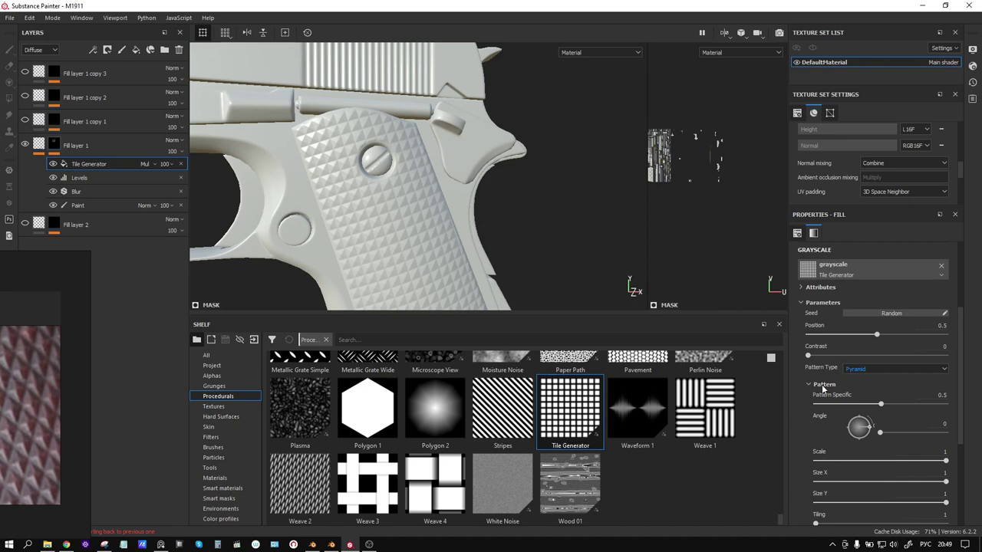
{"action": "scroll", "coordinate": [824, 389], "scroll_direction": "down", "scroll_amount": 2}
{"action": "scroll", "coordinate": [823, 389], "scroll_direction": "down", "scroll_amount": 2}
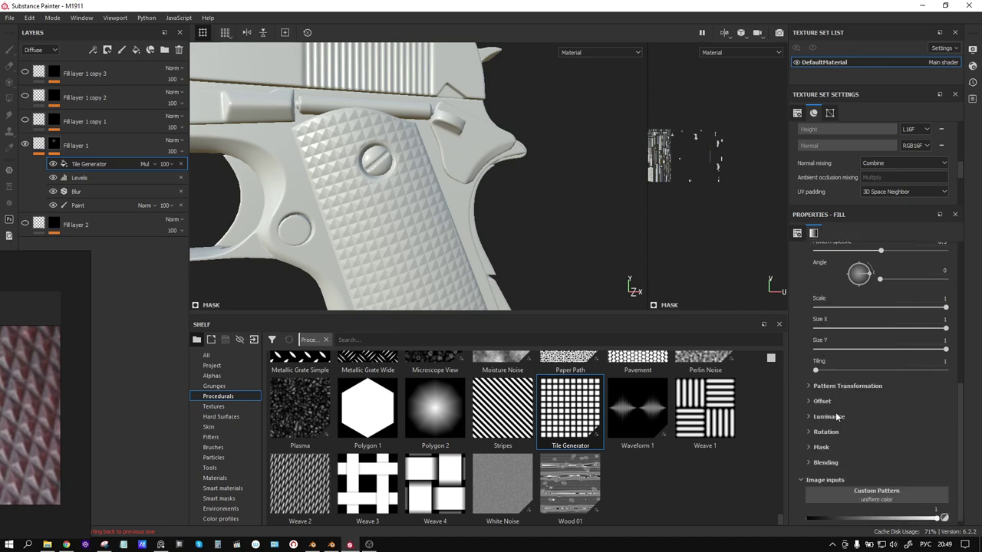
Expand the Offset settings and set the row offset to 0.05.
{"action": "left_click", "coordinate": [808, 402]}
{"action": "scroll", "coordinate": [806, 398], "scroll_direction": "down", "scroll_amount": 2}
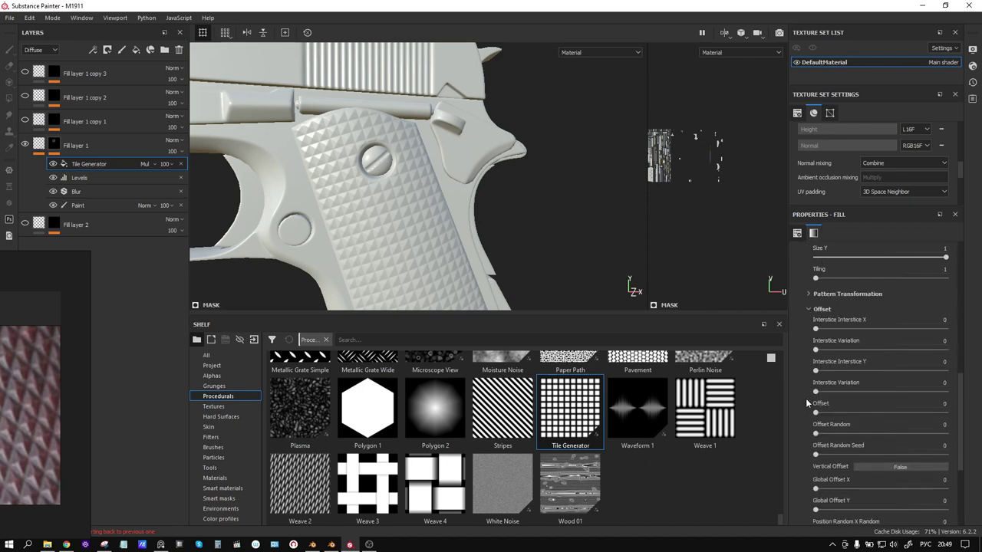
{"action": "scroll", "coordinate": [806, 398], "scroll_direction": "down", "scroll_amount": 1}
{"action": "scroll", "coordinate": [805, 398], "scroll_direction": "down", "scroll_amount": 1}
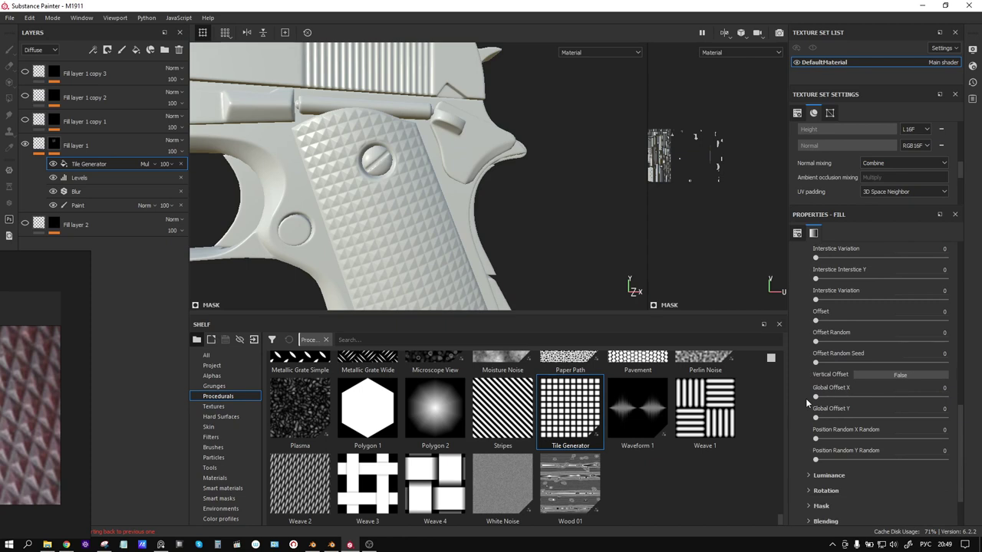
{"action": "scroll", "coordinate": [801, 397], "scroll_direction": "up", "scroll_amount": 2}
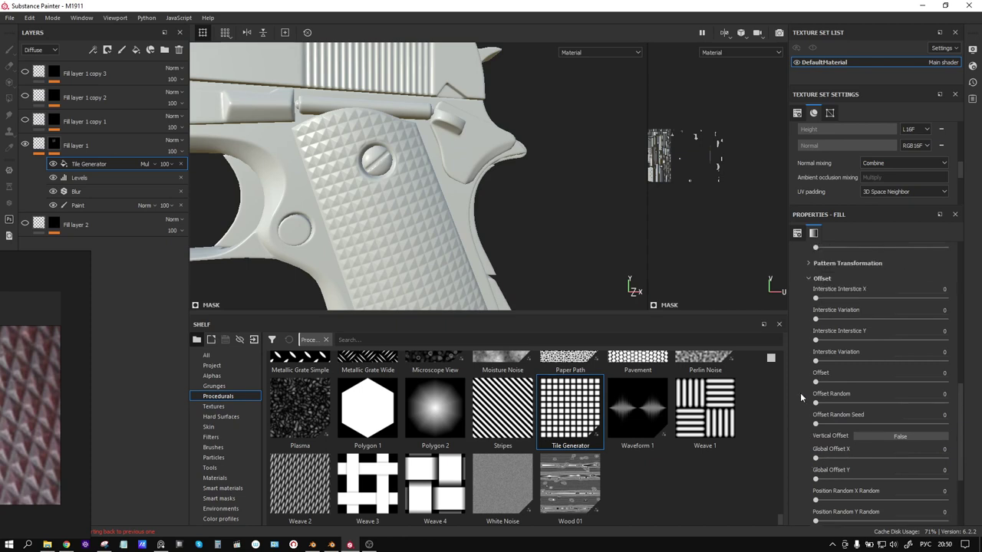
{"action": "left_click_drag", "start_coordinate": [816, 381], "coordinate": [820, 385]}
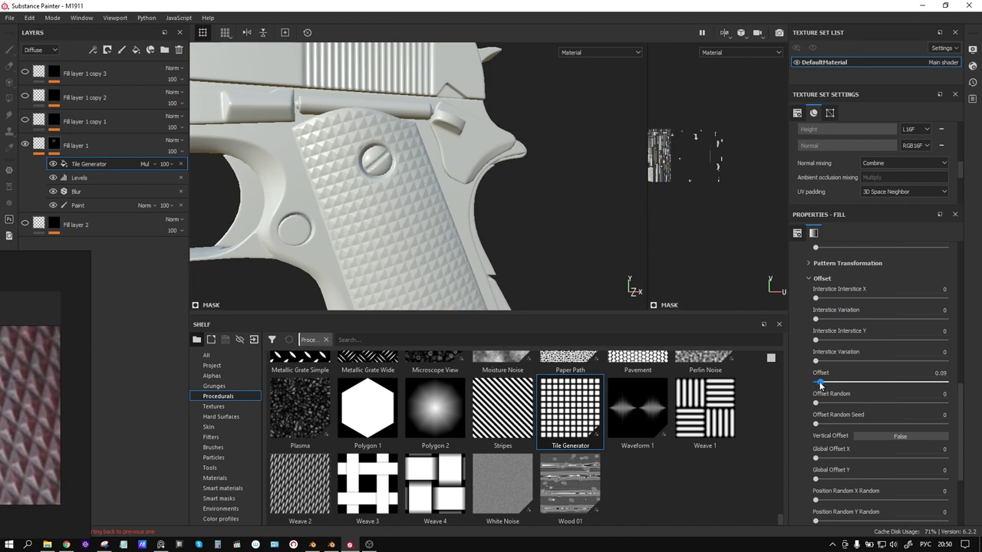
{"action": "left_click_drag", "start_coordinate": [819, 385], "coordinate": [819, 385]}
{"action": "type", "text": "0.05"}
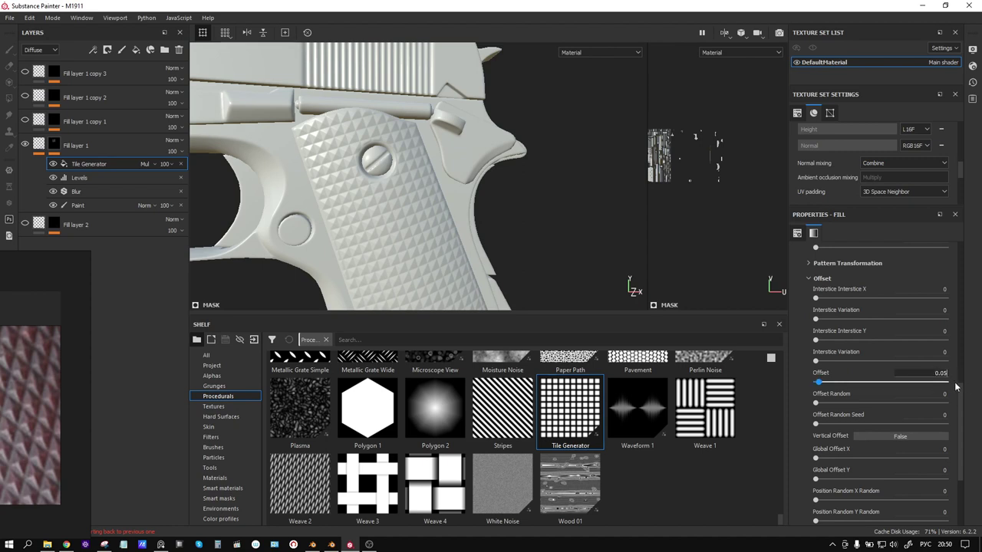
{"action": "key", "text": "Return"}
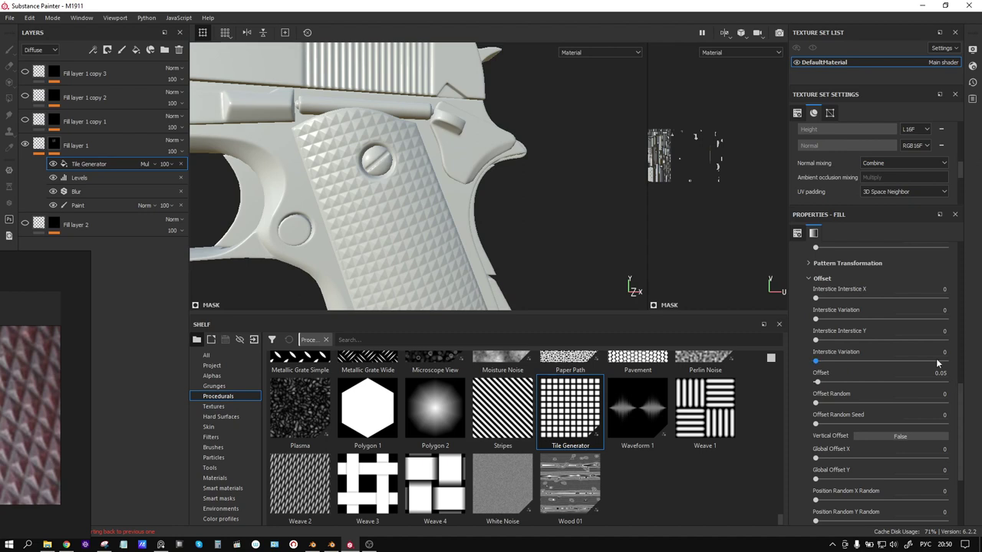
Set the Tile Generator pattern angle to 45 degrees.
{"action": "scroll", "coordinate": [937, 363], "scroll_direction": "up", "scroll_amount": 3}
{"action": "scroll", "coordinate": [943, 353], "scroll_direction": "up", "scroll_amount": 2}
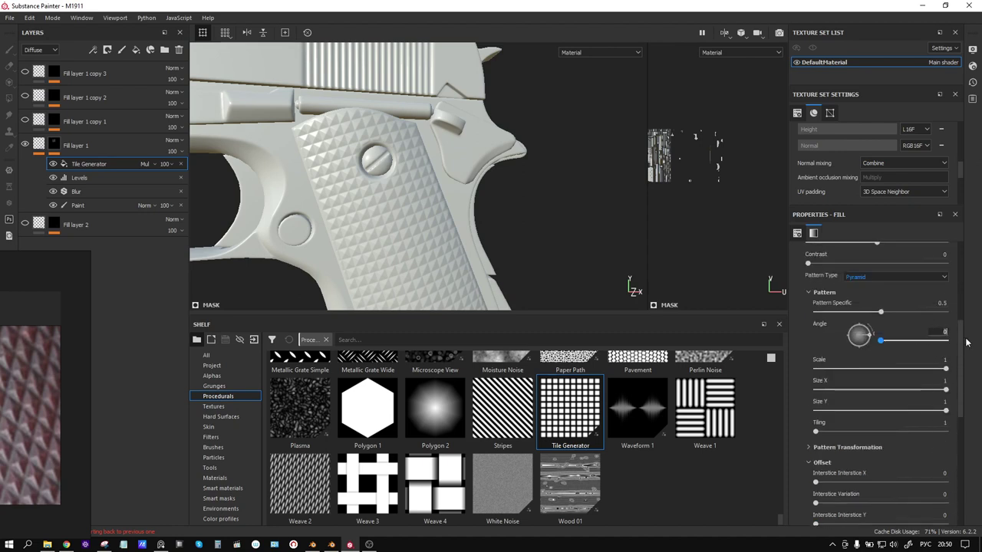
{"action": "type", "text": "5"}
{"action": "key", "text": "Return"}
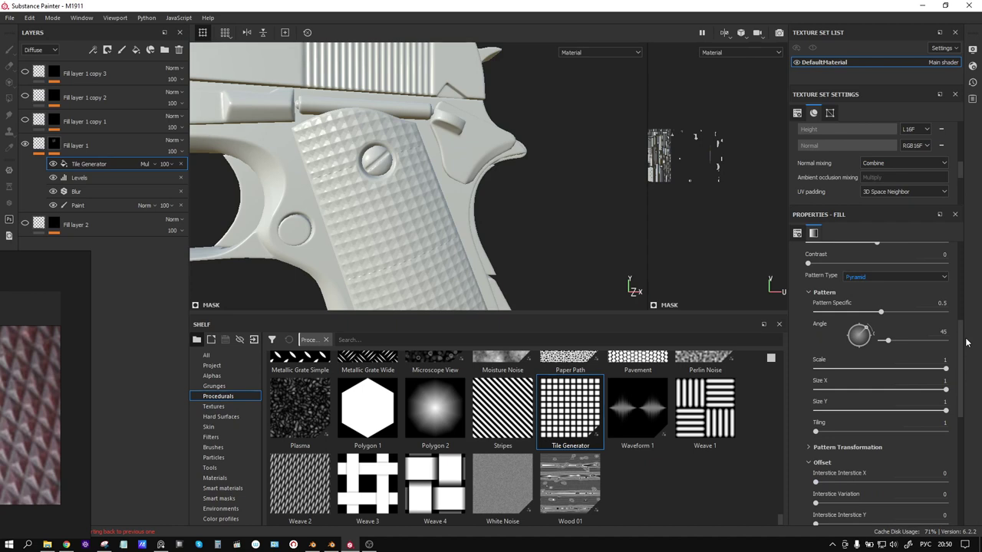
Try a larger row offset, then undo back to 0.05 and show the fill material settings.
{"action": "scroll", "coordinate": [359, 181], "scroll_direction": "up", "scroll_amount": 3}
{"action": "scroll", "coordinate": [383, 197], "scroll_direction": "up", "scroll_amount": 3}
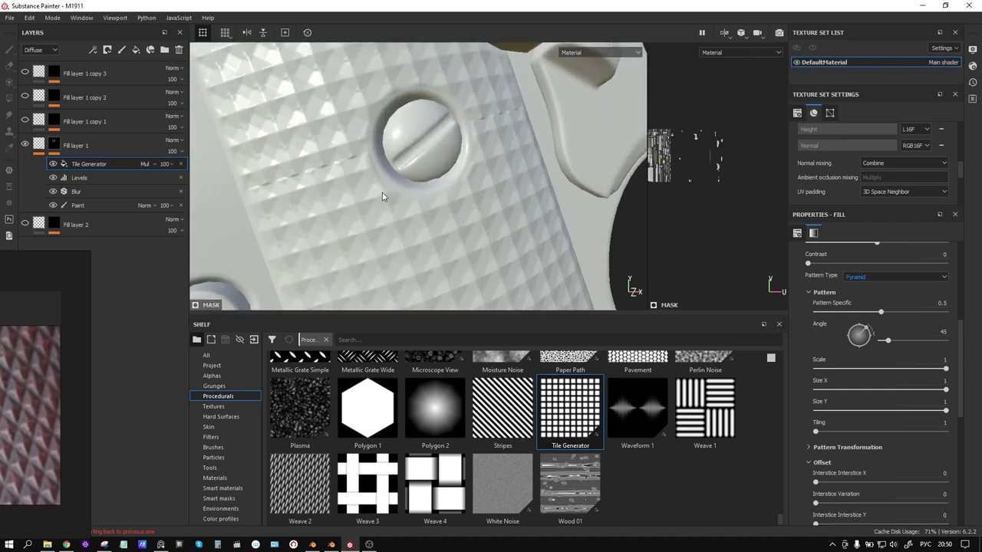
{"action": "scroll", "coordinate": [878, 458], "scroll_direction": "down", "scroll_amount": 2}
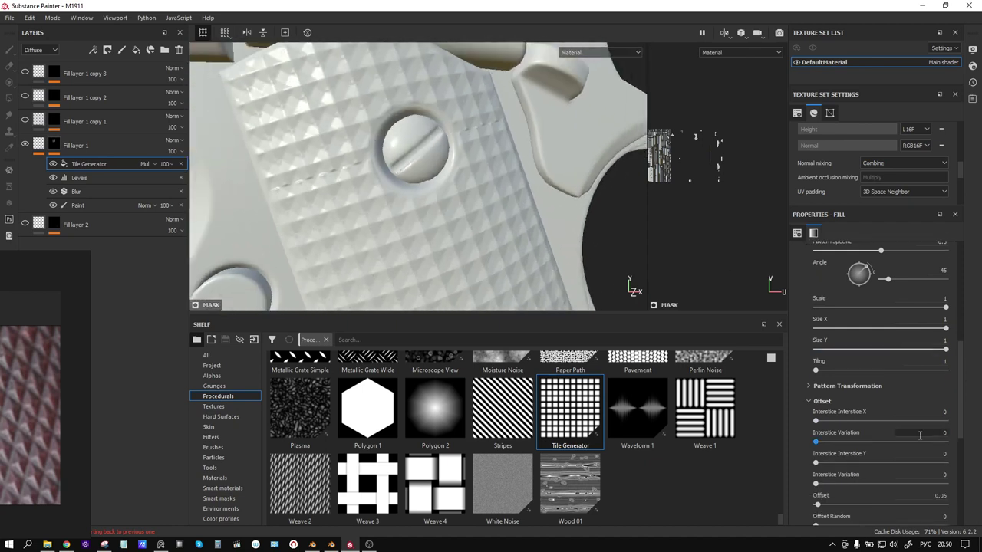
{"action": "scroll", "coordinate": [878, 458], "scroll_direction": "down", "scroll_amount": 1}
{"action": "scroll", "coordinate": [878, 458], "scroll_direction": "down", "scroll_amount": 1}
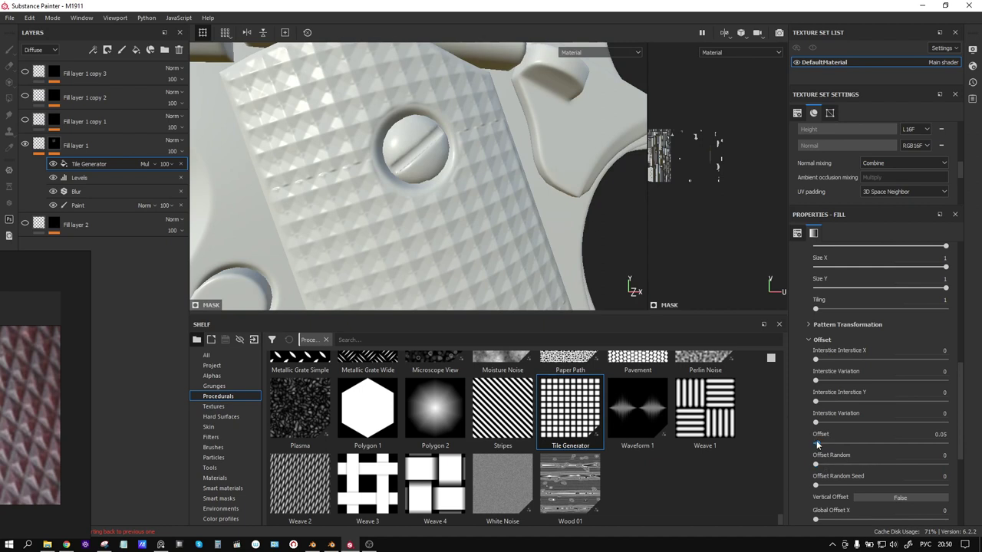
{"action": "left_click_drag", "start_coordinate": [817, 443], "coordinate": [823, 445]}
{"action": "key", "text": "ctrl+z"}
{"action": "key", "text": "ctrl+z"}
{"action": "key", "text": "ctrl+z"}
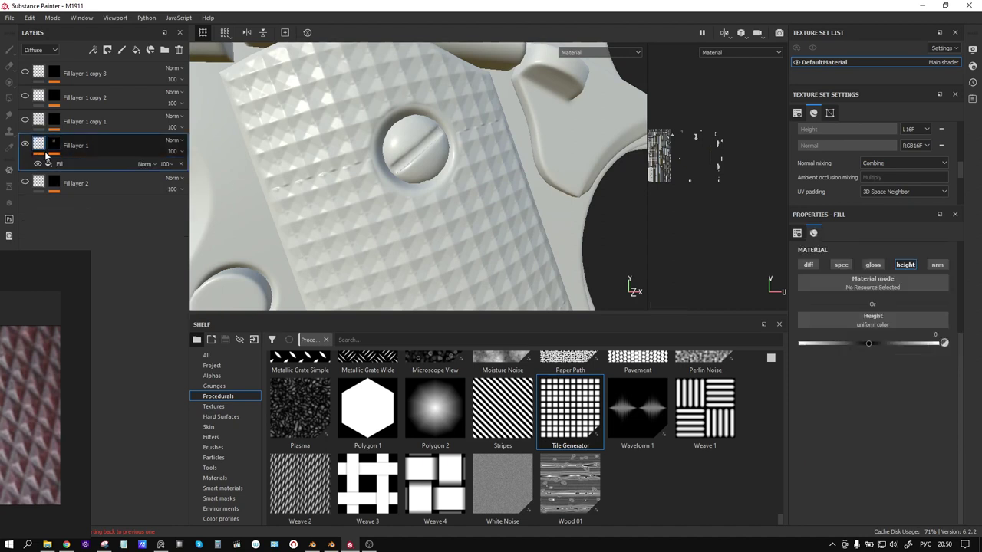
{"action": "key", "text": "ctrl+z"}
{"action": "key", "text": "ctrl+z"}
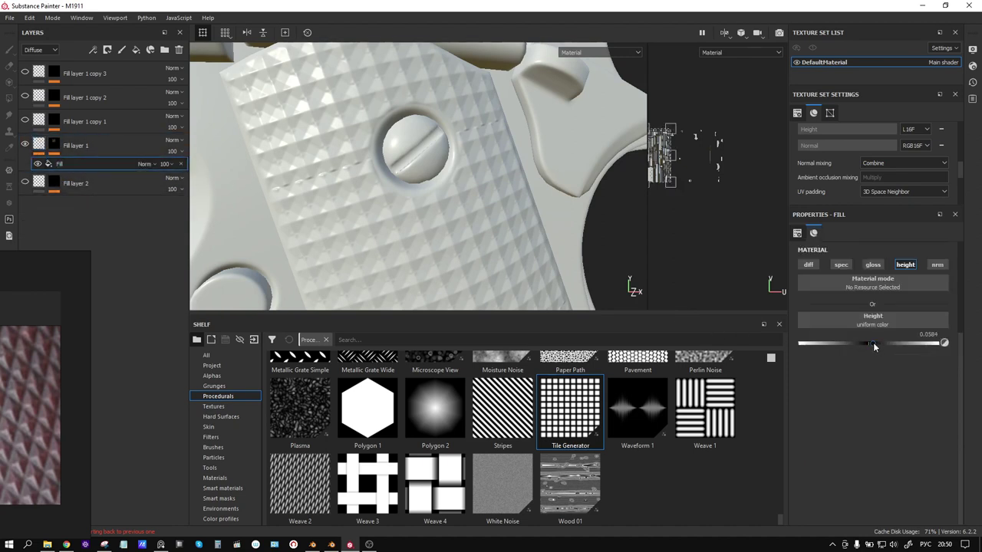
Raise Fill layer 1's height to 0.2482, then reselect the Tile Generator in the mask.
{"action": "left_click_drag", "start_coordinate": [873, 342], "coordinate": [885, 341]}
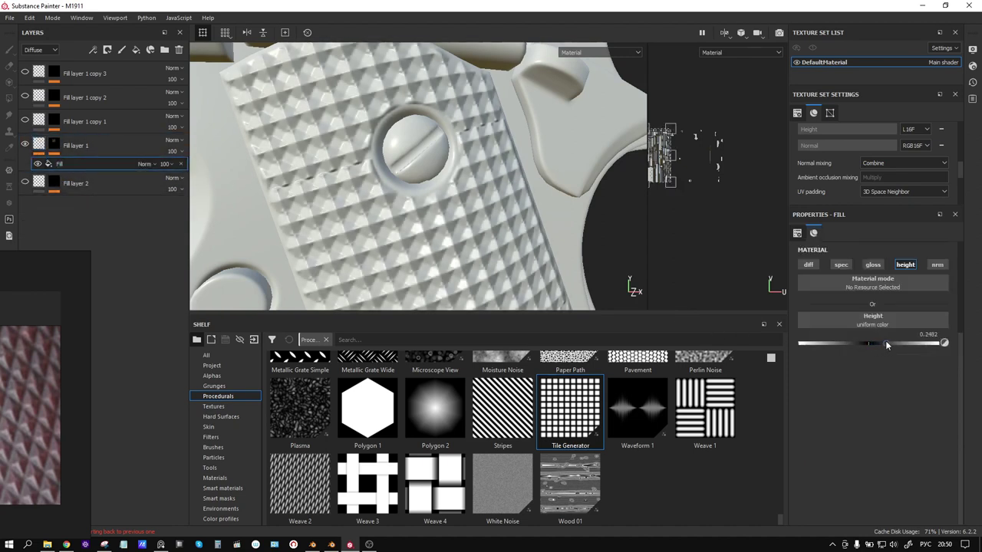
{"action": "key", "text": "ctrl+y"}
{"action": "key", "text": "ctrl+y"}
{"action": "key", "text": "ctrl+y"}
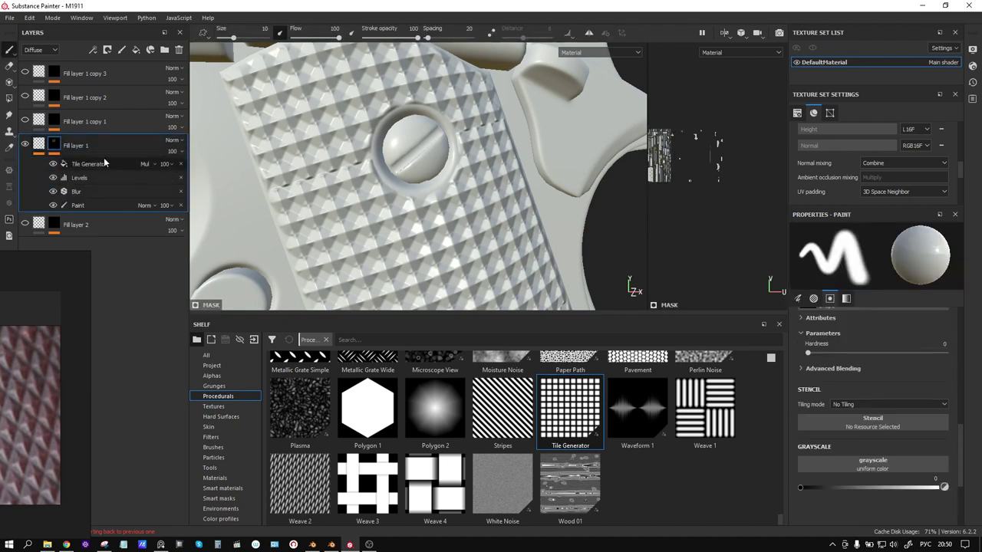
{"action": "left_click", "coordinate": [88, 165]}
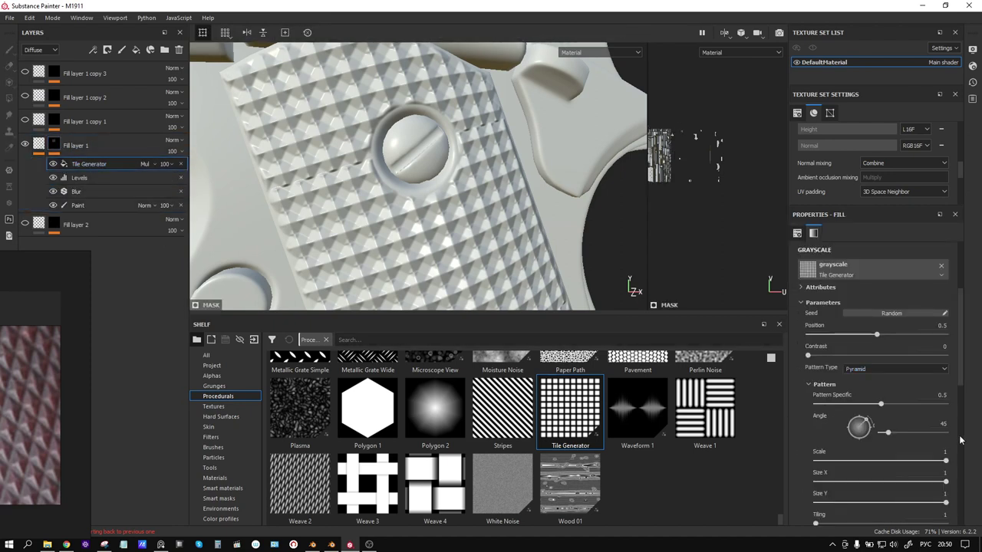
{"action": "scroll", "coordinate": [954, 435], "scroll_direction": "down", "scroll_amount": 3}
Set the Tile Generator pattern angle back to 0.
{"action": "scroll", "coordinate": [953, 431], "scroll_direction": "down", "scroll_amount": 1}
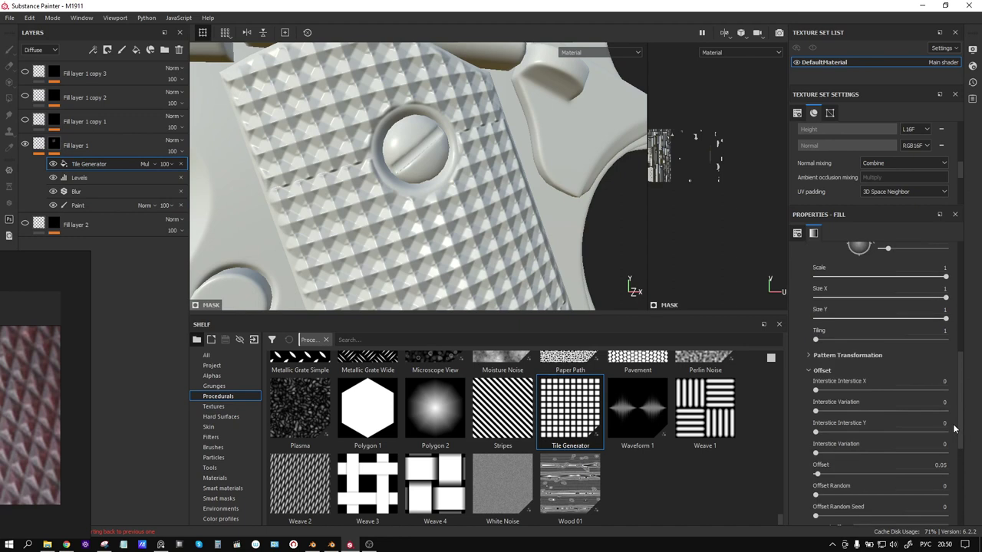
{"action": "scroll", "coordinate": [954, 430], "scroll_direction": "up", "scroll_amount": 2}
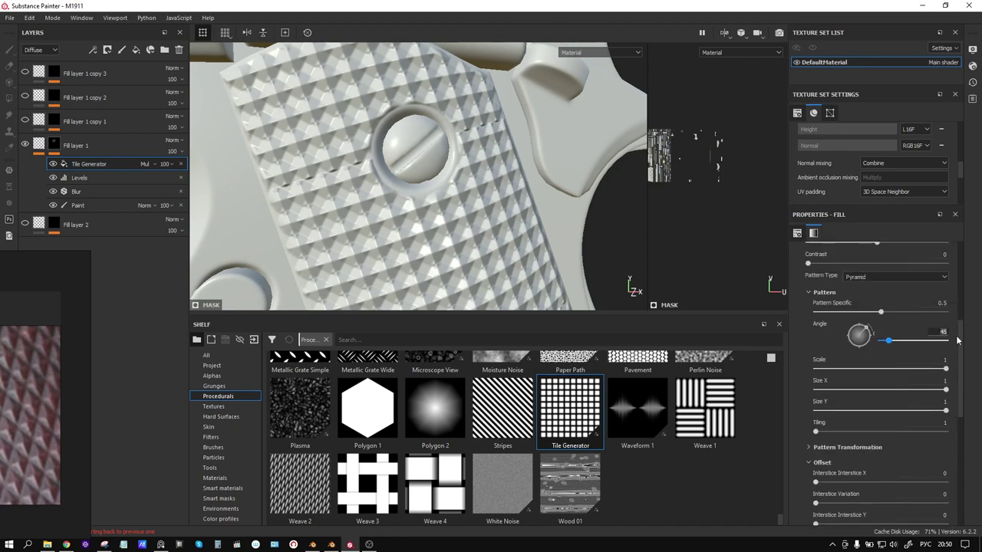
{"action": "type", "text": "0"}
{"action": "key", "text": "Return"}
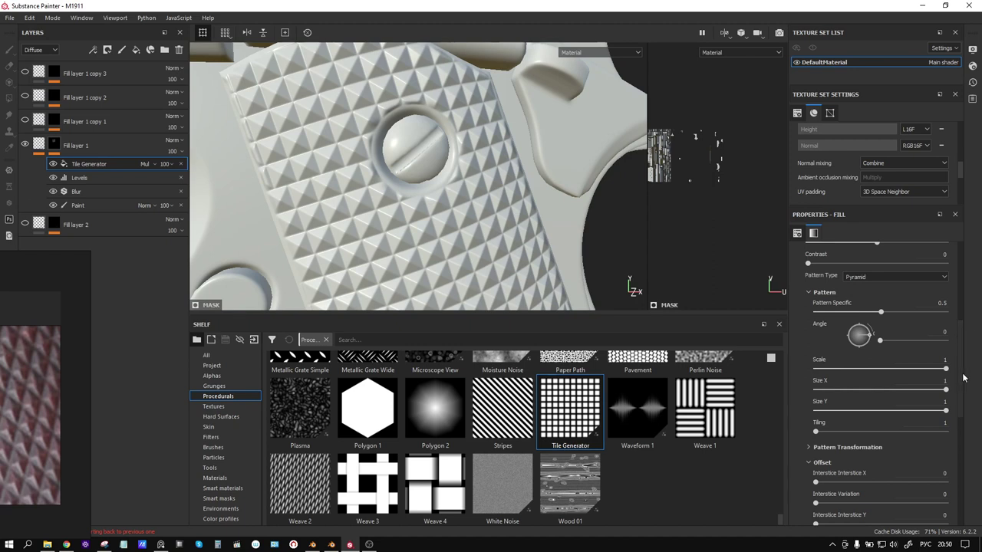
Scroll to the Offset section and test widening Interstice X, leaving it at 0.
{"action": "scroll", "coordinate": [961, 380], "scroll_direction": "down", "scroll_amount": 1}
{"action": "scroll", "coordinate": [961, 381], "scroll_direction": "down", "scroll_amount": 1}
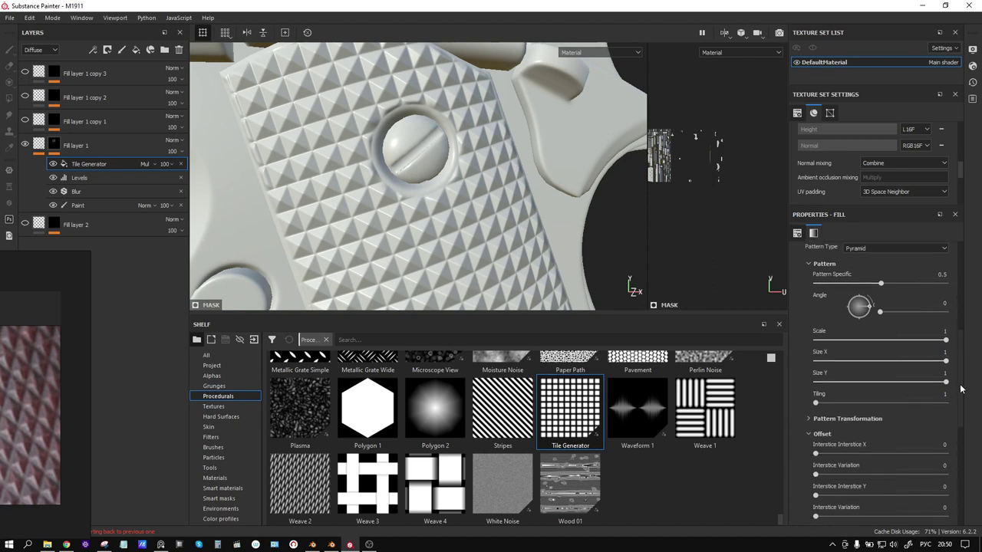
{"action": "scroll", "coordinate": [962, 391], "scroll_direction": "down", "scroll_amount": 1}
{"action": "scroll", "coordinate": [963, 403], "scroll_direction": "down", "scroll_amount": 1}
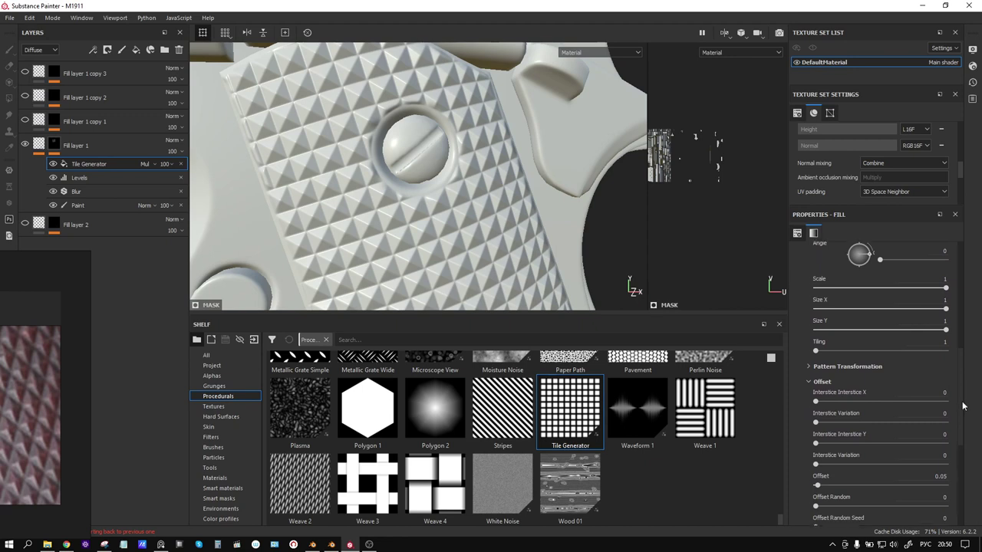
{"action": "scroll", "coordinate": [961, 403], "scroll_direction": "down", "scroll_amount": 3}
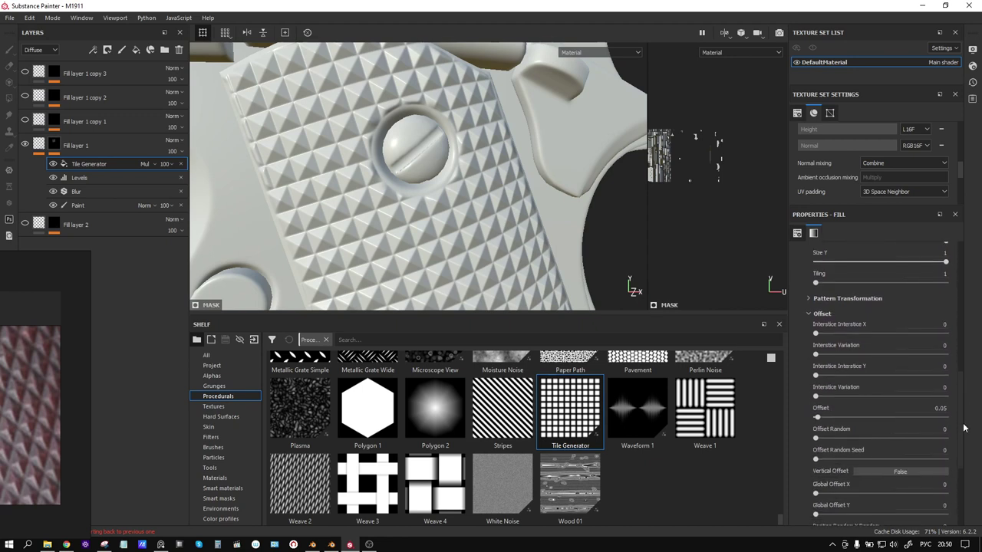
{"action": "scroll", "coordinate": [965, 427], "scroll_direction": "down", "scroll_amount": 1}
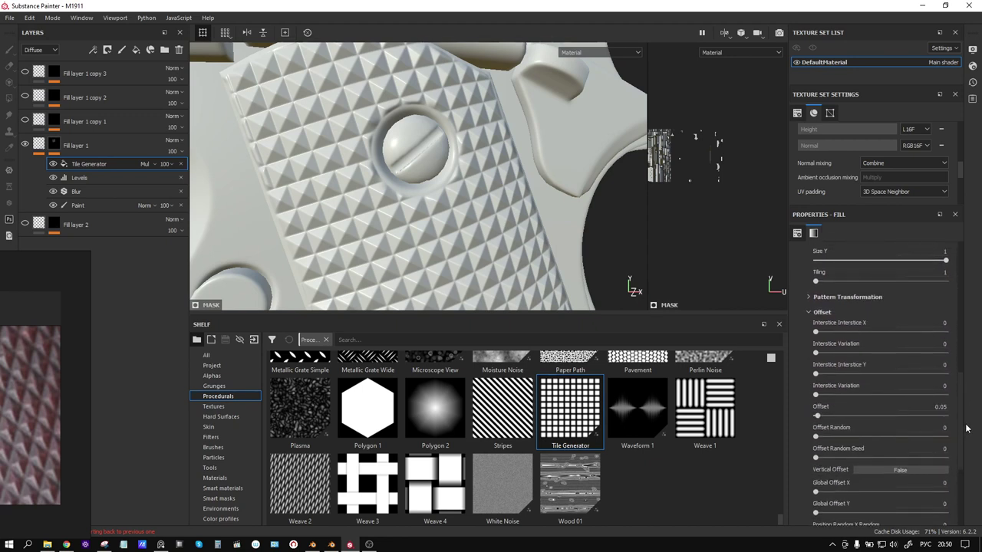
{"action": "mouse_move", "coordinate": [818, 335]}
{"action": "left_mouse_down"}
{"action": "mouse_move", "coordinate": [835, 335]}
{"action": "mouse_move", "coordinate": [803, 331]}
{"action": "left_mouse_up"}
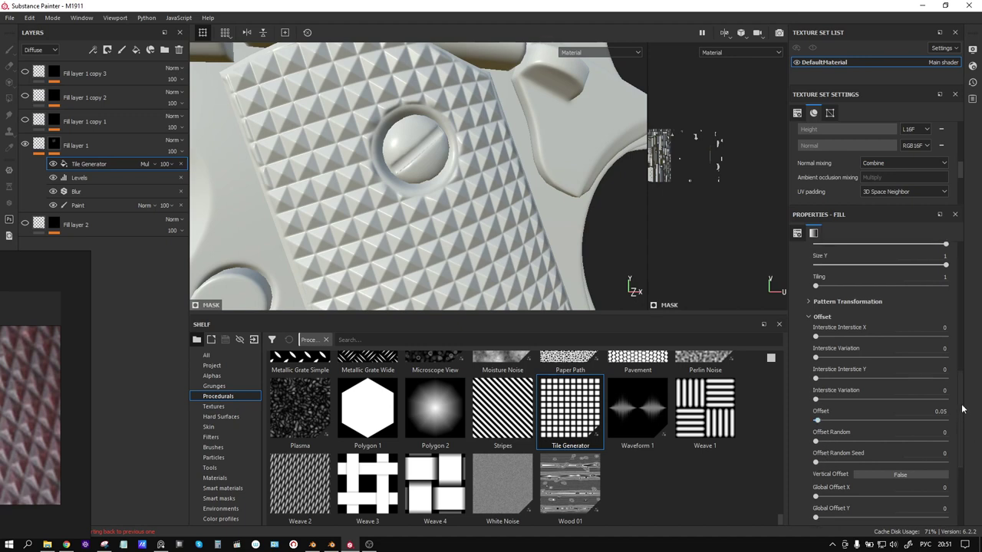
{"action": "scroll", "coordinate": [962, 413], "scroll_direction": "down", "scroll_amount": 2}
{"action": "left_click", "coordinate": [899, 443]}
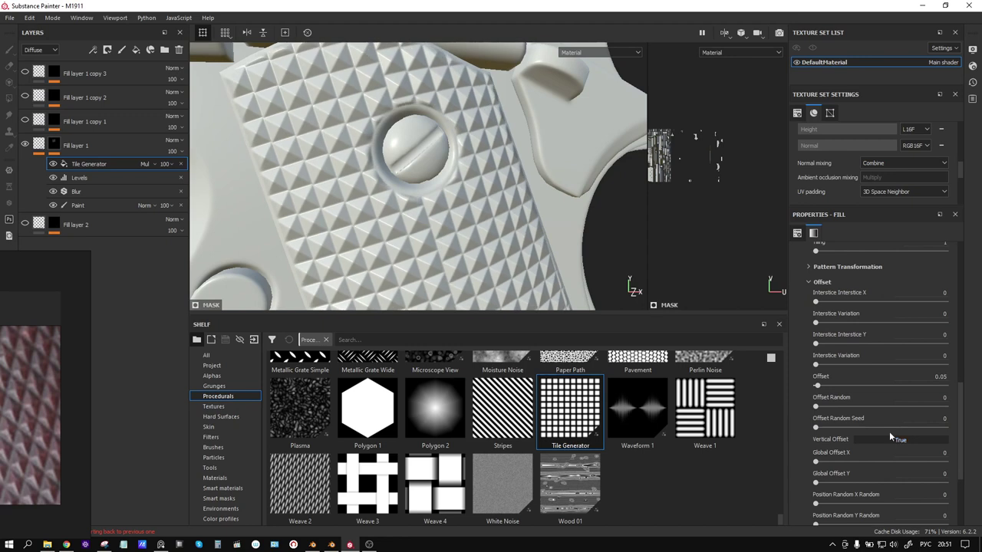
{"action": "left_click_drag", "start_coordinate": [818, 386], "coordinate": [858, 383]}
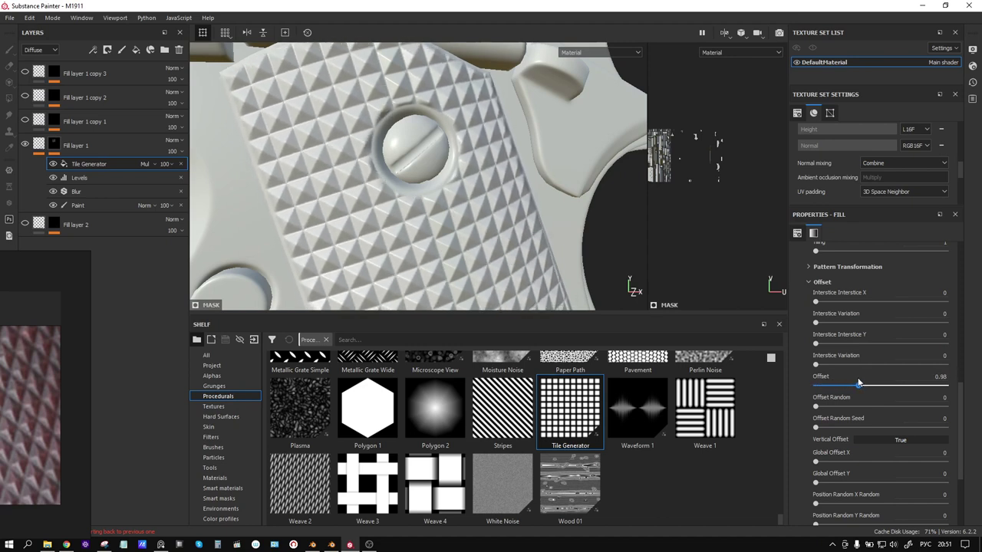
{"action": "key", "text": "ctrl+z"}
{"action": "key", "text": "ctrl+z"}
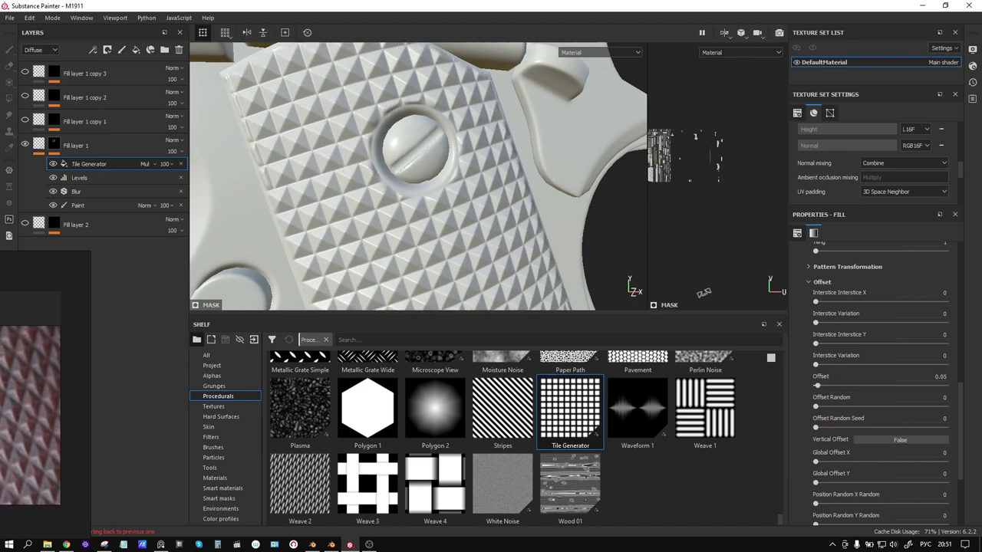
{"action": "left_click_drag", "start_coordinate": [966, 418], "coordinate": [966, 360]}
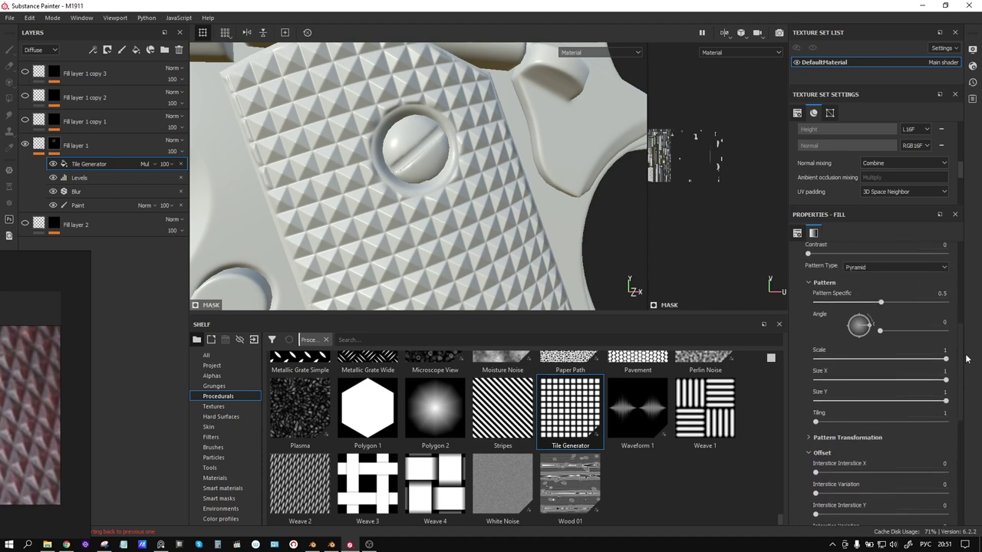
Expand Pattern Transformation and set the tiling to 10 across by 7 rows.
{"action": "scroll", "coordinate": [966, 360], "scroll_direction": "down", "scroll_amount": 2}
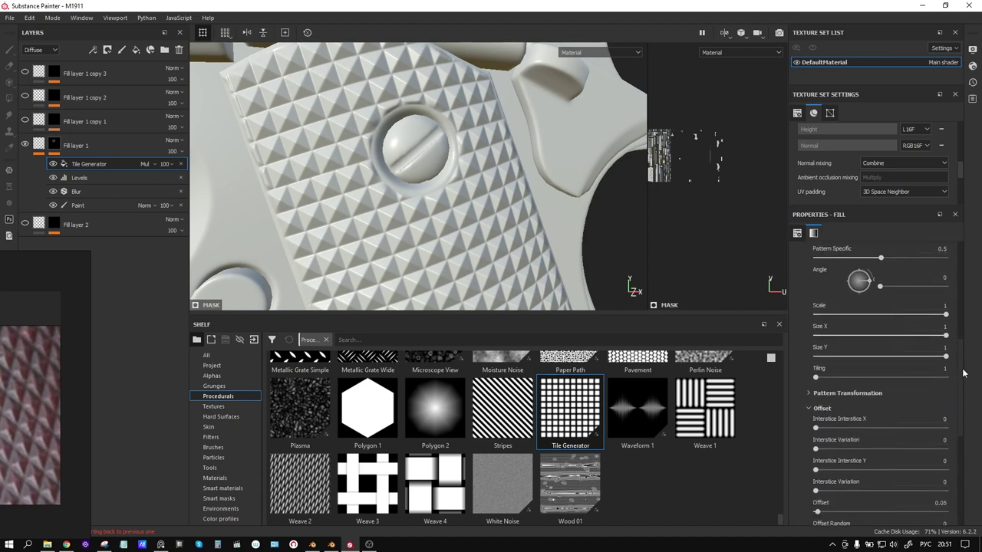
{"action": "left_click_drag", "start_coordinate": [949, 359], "coordinate": [958, 359]}
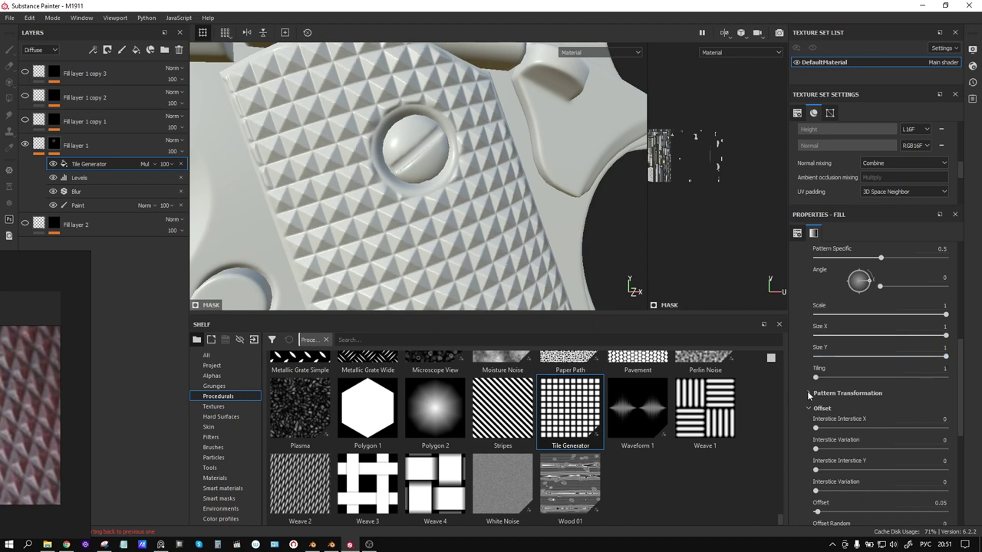
{"action": "left_click", "coordinate": [808, 393]}
{"action": "scroll", "coordinate": [837, 388], "scroll_direction": "down", "scroll_amount": 2}
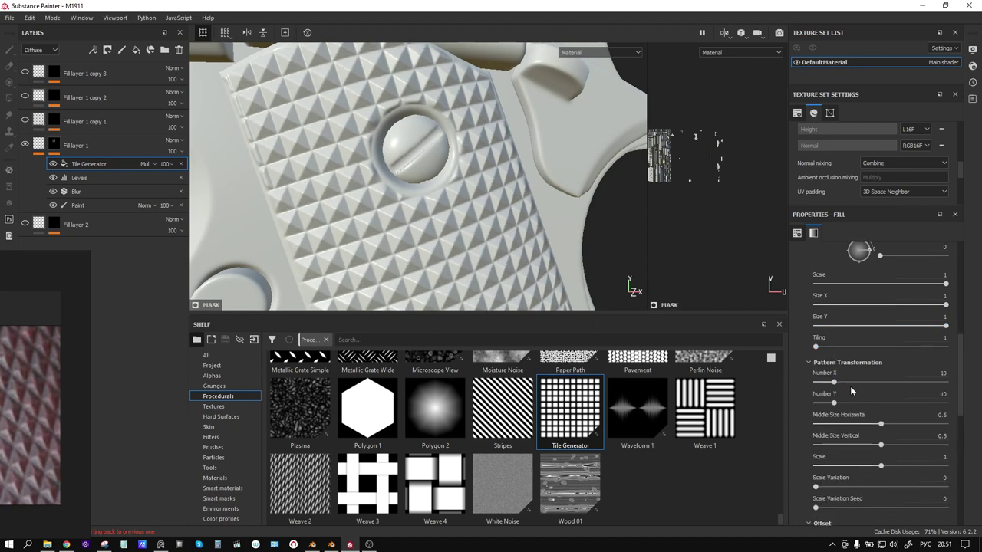
{"action": "left_click_drag", "start_coordinate": [835, 387], "coordinate": [843, 385]}
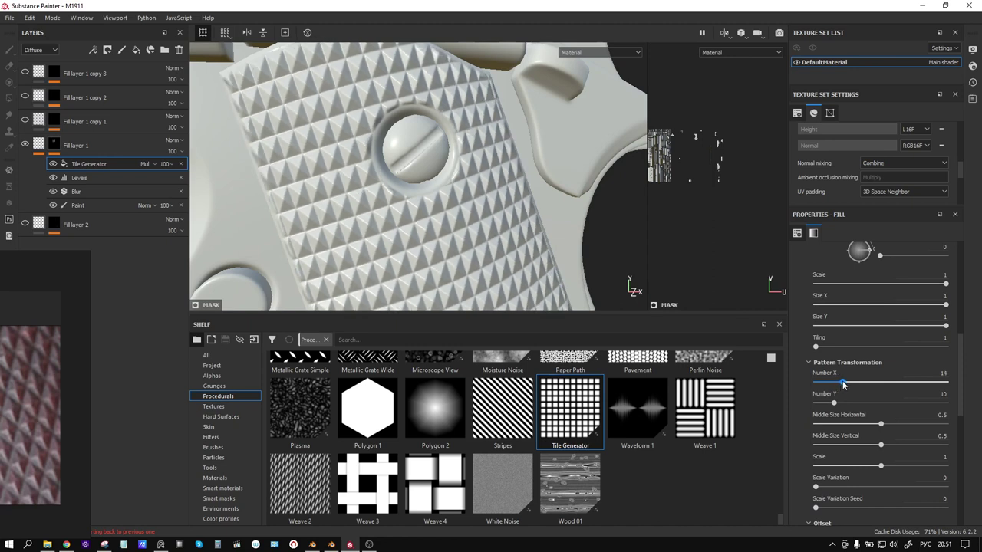
{"action": "left_click_drag", "start_coordinate": [841, 385], "coordinate": [835, 385]}
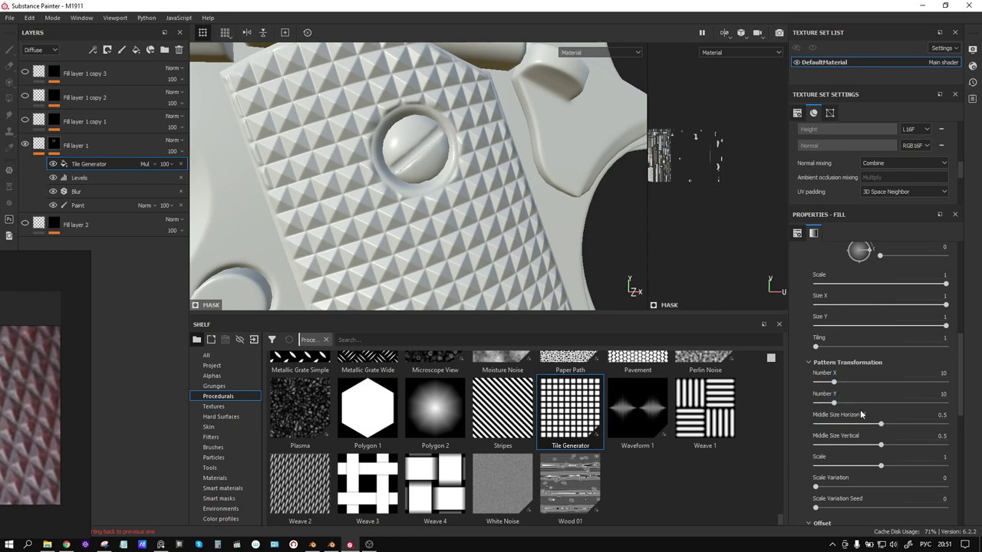
{"action": "mouse_move", "coordinate": [835, 403]}
{"action": "left_mouse_down"}
{"action": "mouse_move", "coordinate": [848, 402]}
{"action": "mouse_move", "coordinate": [835, 402]}
{"action": "left_mouse_up"}
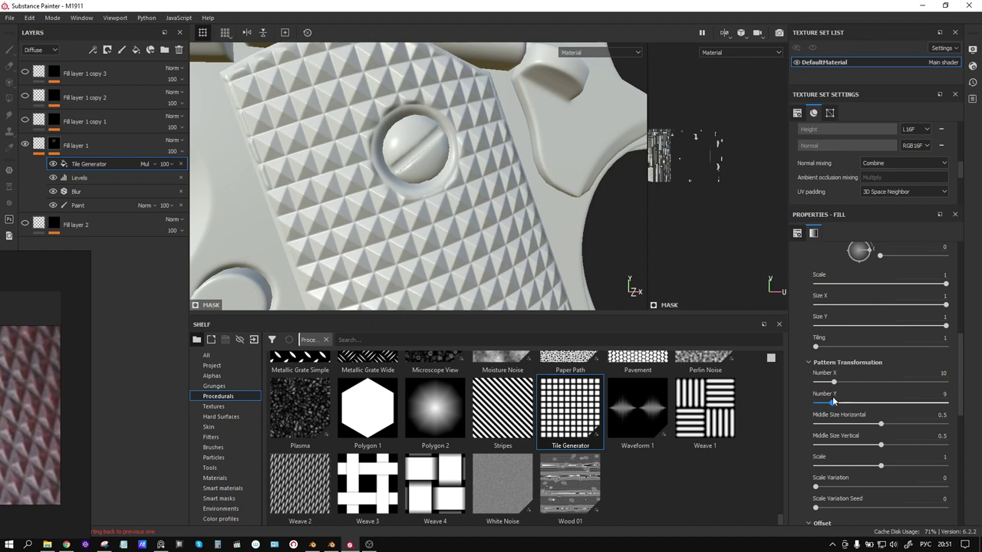
{"action": "left_click_drag", "start_coordinate": [835, 402], "coordinate": [829, 402]}
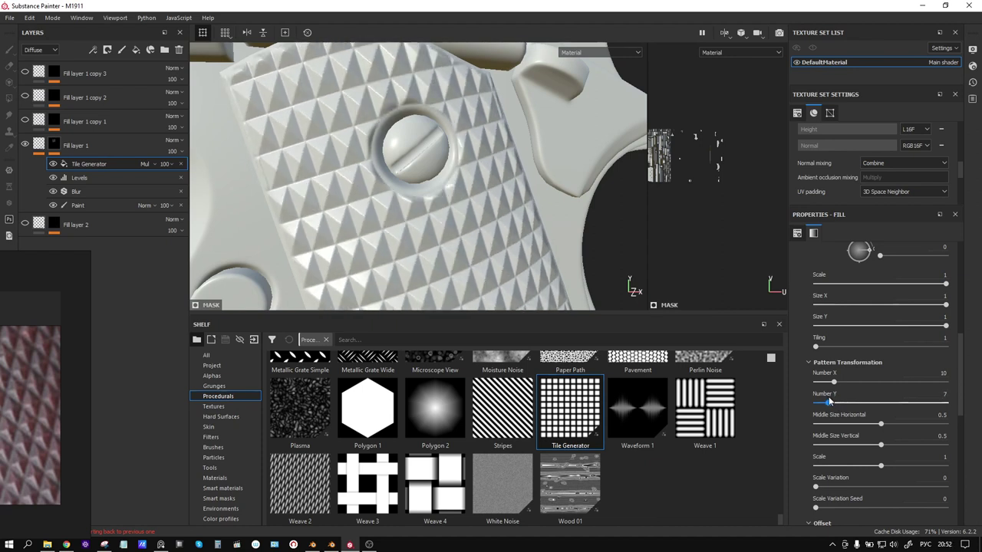
Rotate the pattern 45 degrees and bring the row offset down to about 0.07.
{"action": "left_click", "coordinate": [933, 246]}
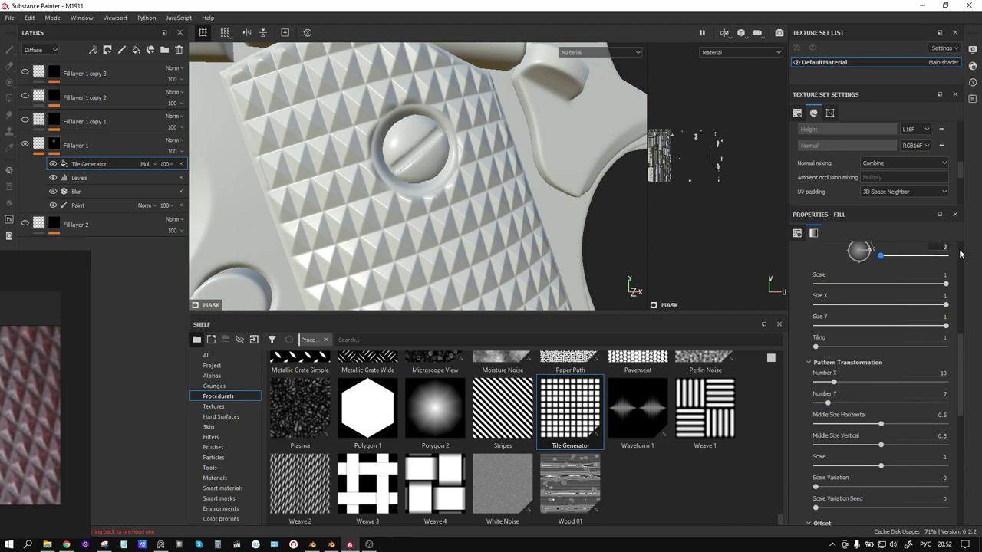
{"action": "type", "text": "45"}
{"action": "key", "text": "Return"}
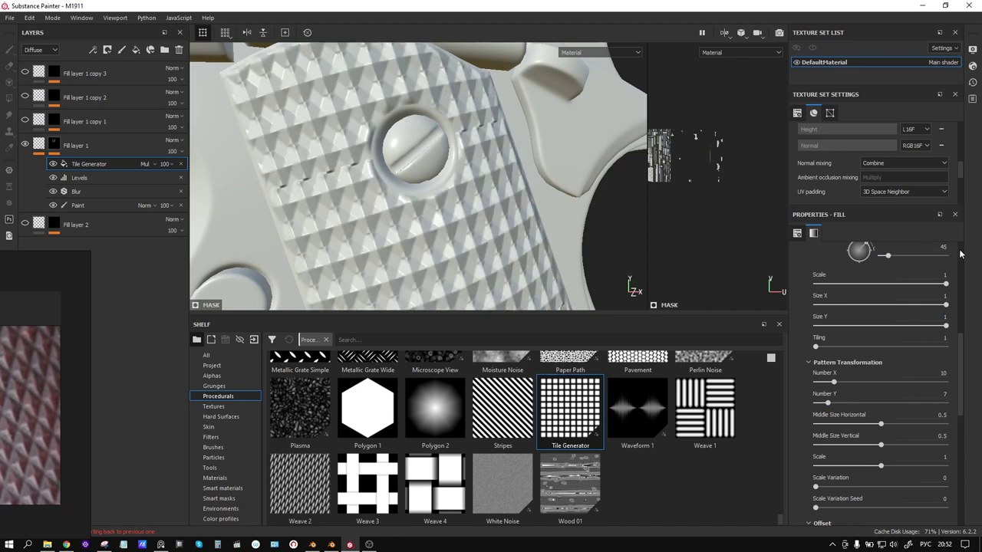
{"action": "scroll", "coordinate": [959, 399], "scroll_direction": "down", "scroll_amount": 2}
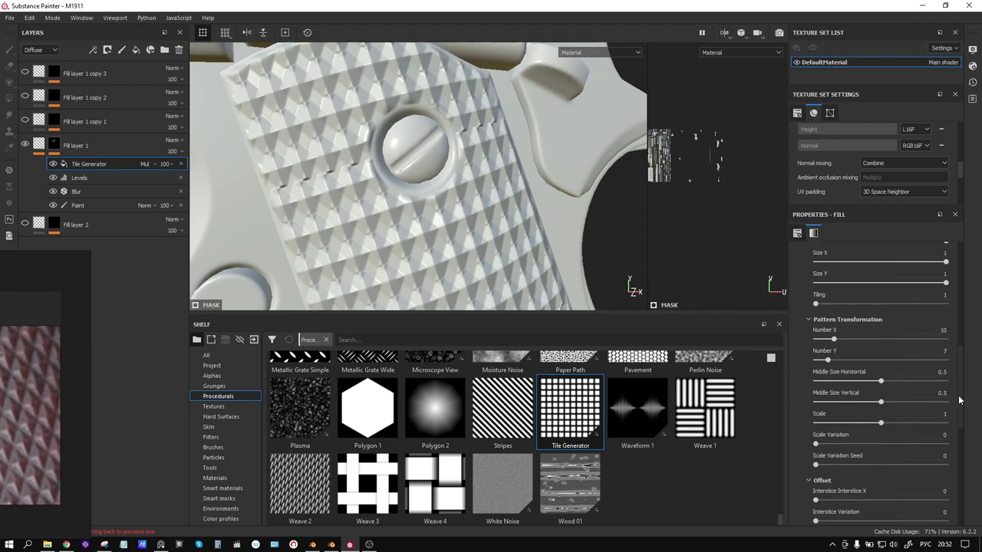
{"action": "scroll", "coordinate": [955, 418], "scroll_direction": "down", "scroll_amount": 2}
{"action": "scroll", "coordinate": [955, 436], "scroll_direction": "down", "scroll_amount": 2}
{"action": "scroll", "coordinate": [882, 438], "scroll_direction": "down", "scroll_amount": 3}
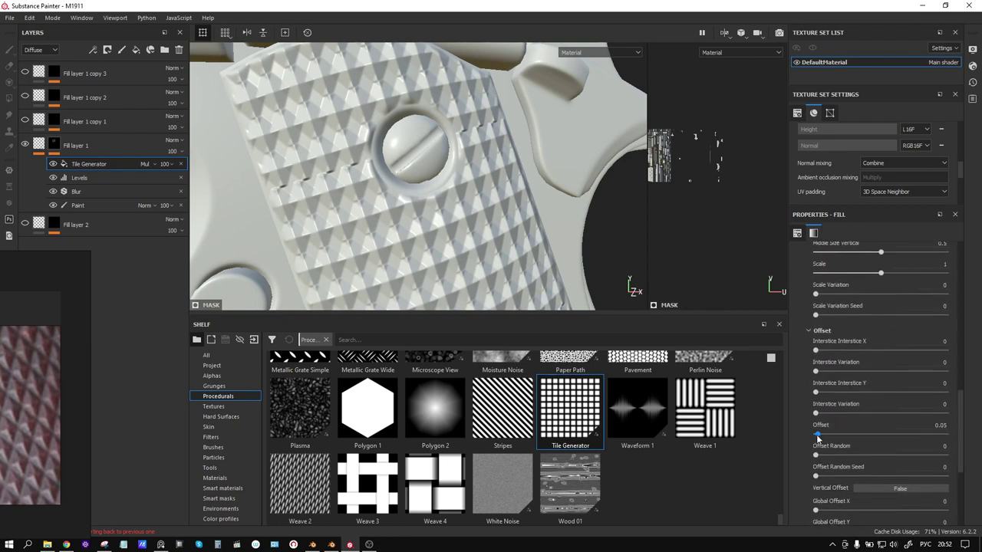
{"action": "left_click_drag", "start_coordinate": [818, 439], "coordinate": [827, 439]}
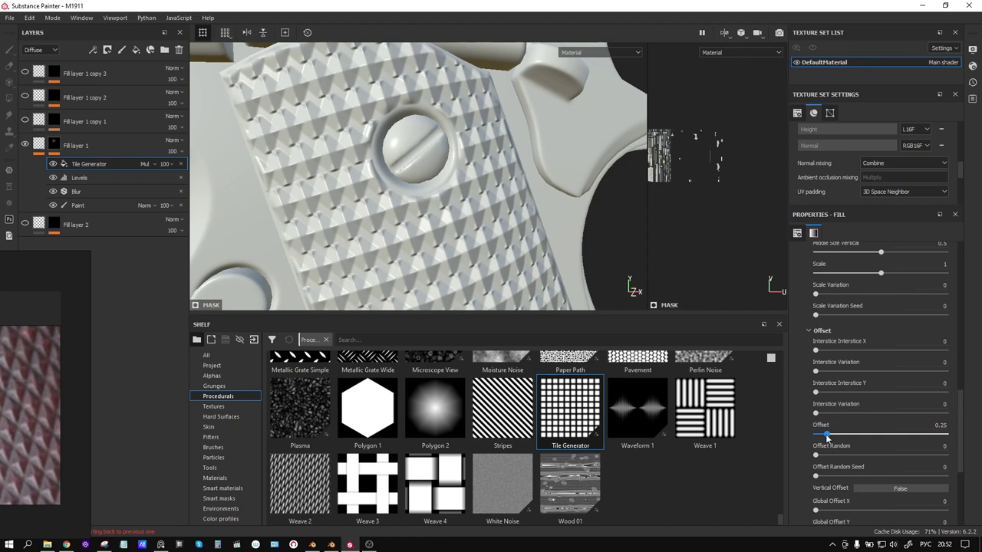
{"action": "left_click_drag", "start_coordinate": [827, 437], "coordinate": [819, 438]}
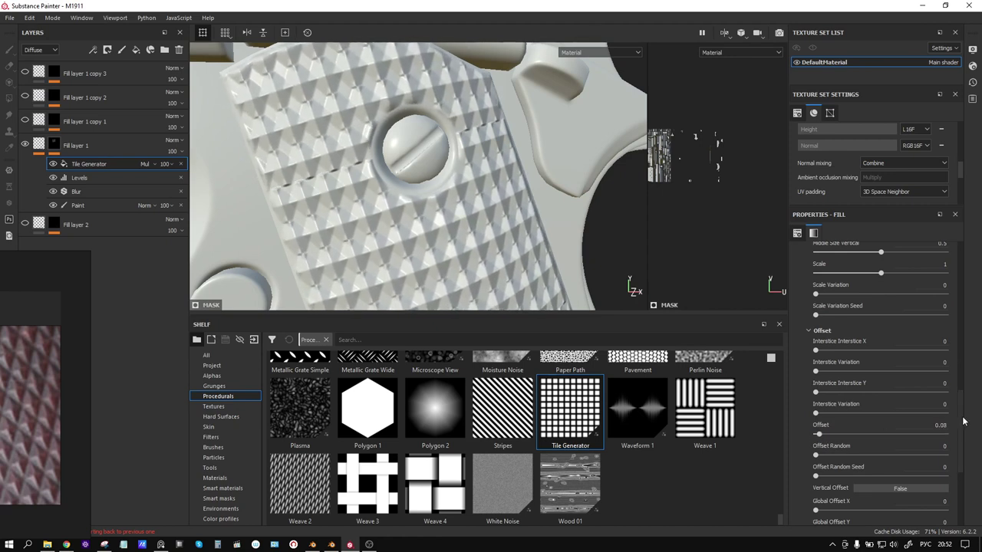
Shrink the pattern scale to 0.69 and fine-tune the row offset to 0.08.
{"action": "scroll", "coordinate": [963, 410], "scroll_direction": "up", "scroll_amount": 1}
{"action": "left_click_drag", "start_coordinate": [963, 411], "coordinate": [966, 367]}
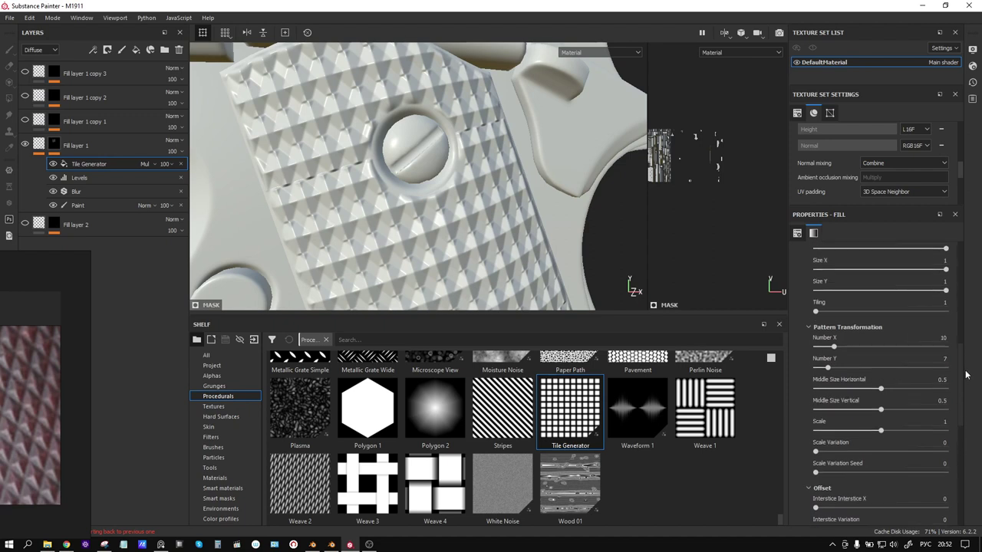
{"action": "left_click_drag", "start_coordinate": [945, 279], "coordinate": [904, 281]}
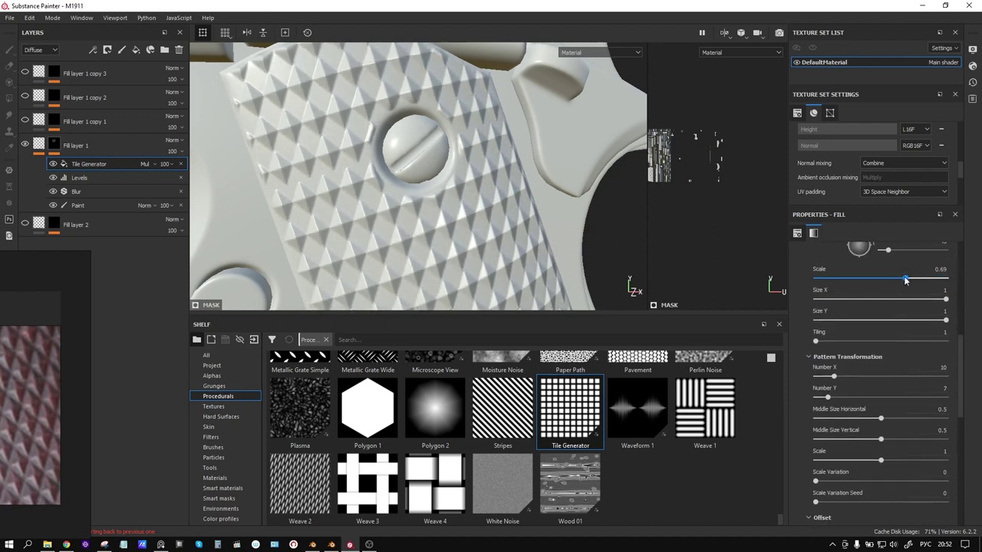
{"action": "scroll", "coordinate": [950, 391], "scroll_direction": "down", "scroll_amount": 3}
{"action": "scroll", "coordinate": [952, 451], "scroll_direction": "down", "scroll_amount": 2}
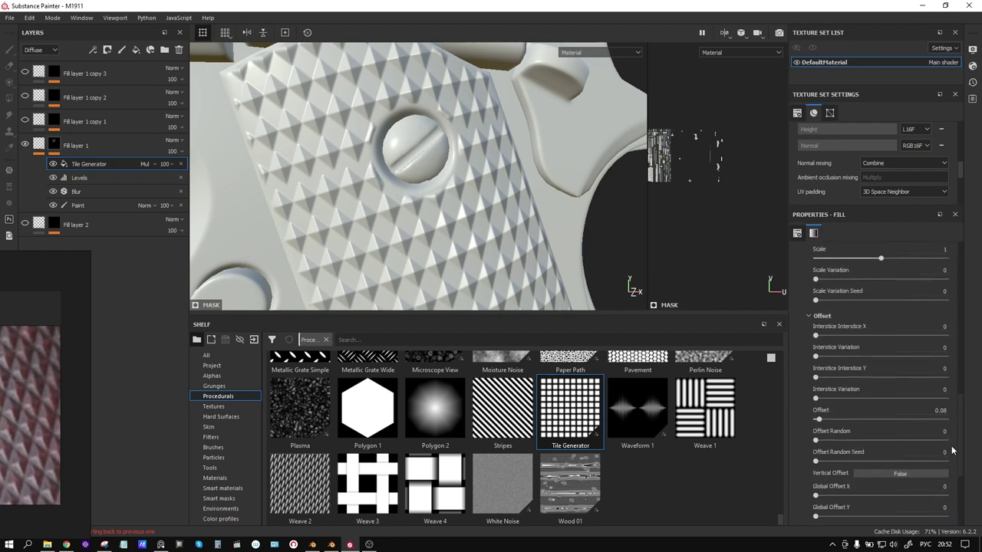
{"action": "left_click_drag", "start_coordinate": [818, 416], "coordinate": [820, 416]}
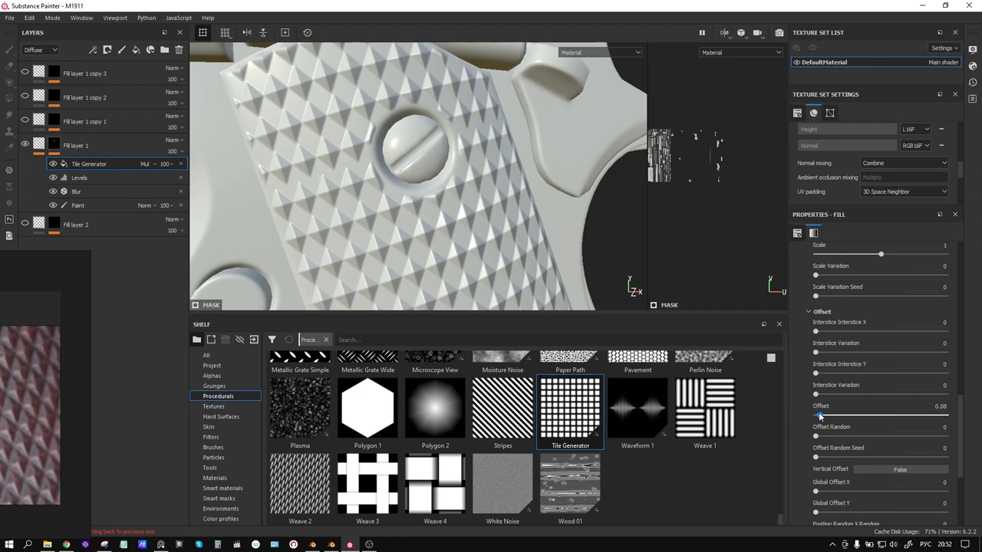
Make the offset vertical, raise it, and reset pattern scale and pyramid sizes to 1.
{"action": "left_click", "coordinate": [875, 467]}
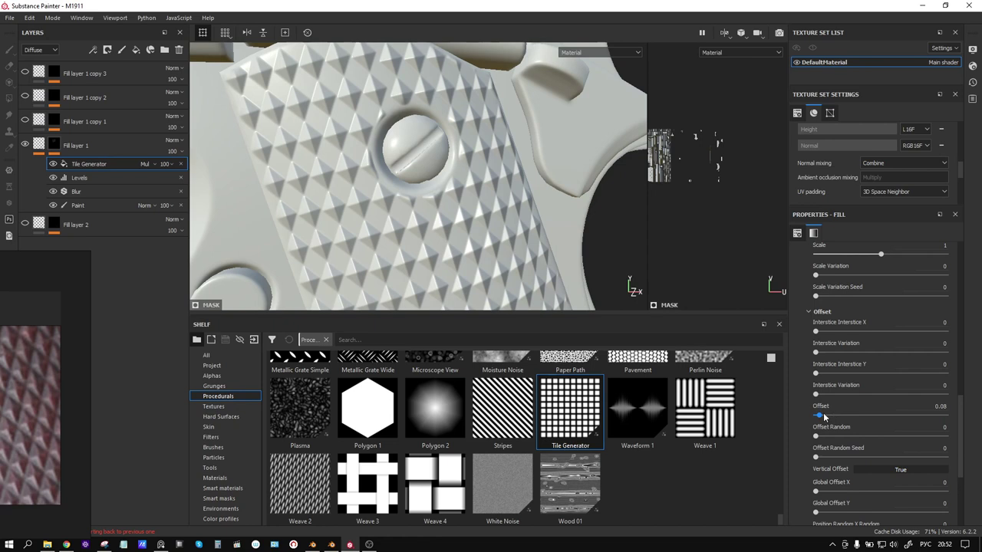
{"action": "left_click_drag", "start_coordinate": [824, 416], "coordinate": [839, 417]}
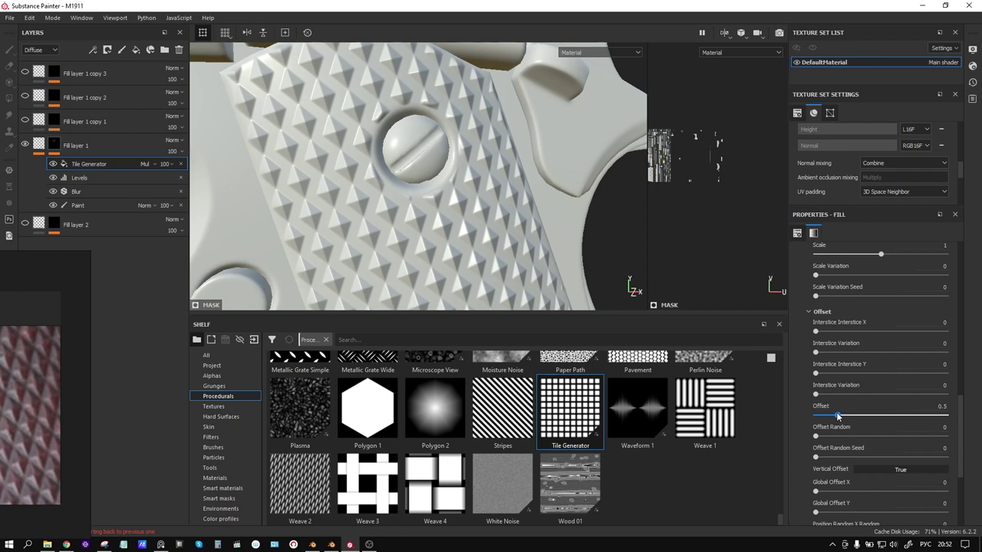
{"action": "left_click_drag", "start_coordinate": [961, 430], "coordinate": [960, 336]}
{"action": "mouse_move", "coordinate": [922, 363]}
{"action": "left_mouse_down"}
{"action": "mouse_move", "coordinate": [947, 361]}
{"action": "mouse_move", "coordinate": [931, 383]}
{"action": "mouse_move", "coordinate": [904, 382]}
{"action": "mouse_move", "coordinate": [896, 400]}
{"action": "mouse_move", "coordinate": [970, 408]}
{"action": "left_mouse_up"}
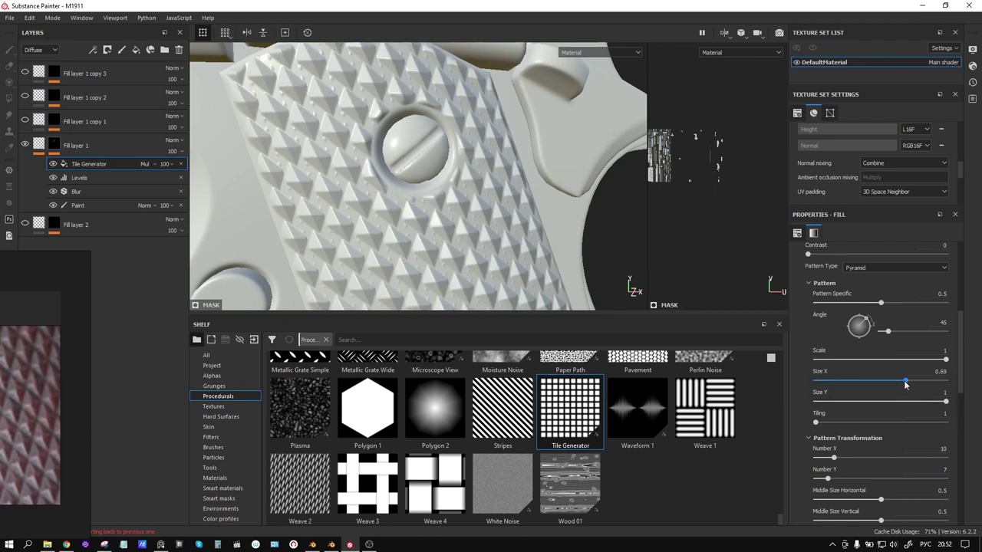
{"action": "mouse_move", "coordinate": [906, 380]}
{"action": "left_mouse_down"}
{"action": "mouse_move", "coordinate": [957, 384]}
{"action": "mouse_move", "coordinate": [905, 361]}
{"action": "left_mouse_up"}
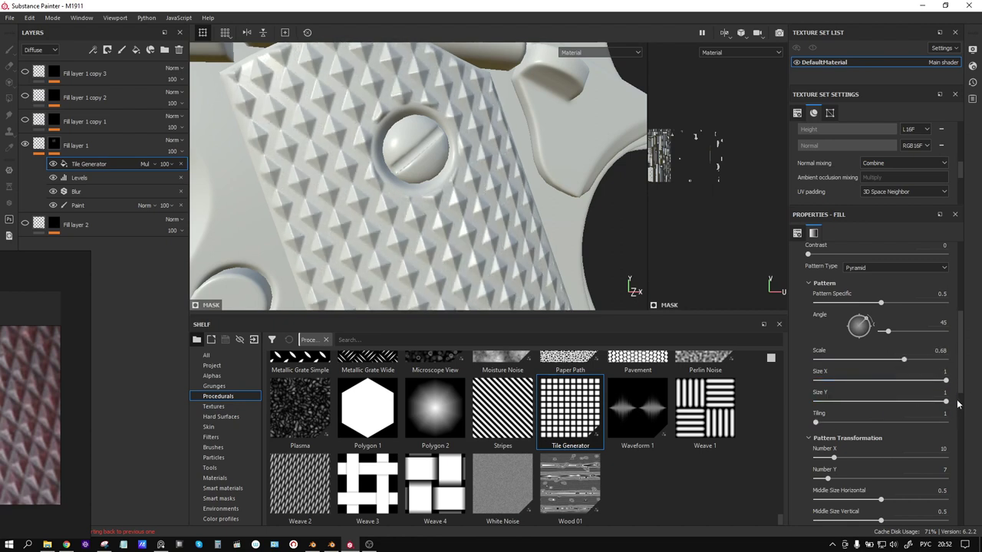
Scroll down and raise the number of tiles across to 13.
{"action": "scroll", "coordinate": [956, 408], "scroll_direction": "down", "scroll_amount": 1}
{"action": "scroll", "coordinate": [954, 413], "scroll_direction": "down", "scroll_amount": 2}
{"action": "scroll", "coordinate": [952, 418], "scroll_direction": "down", "scroll_amount": 2}
{"action": "scroll", "coordinate": [950, 424], "scroll_direction": "down", "scroll_amount": 2}
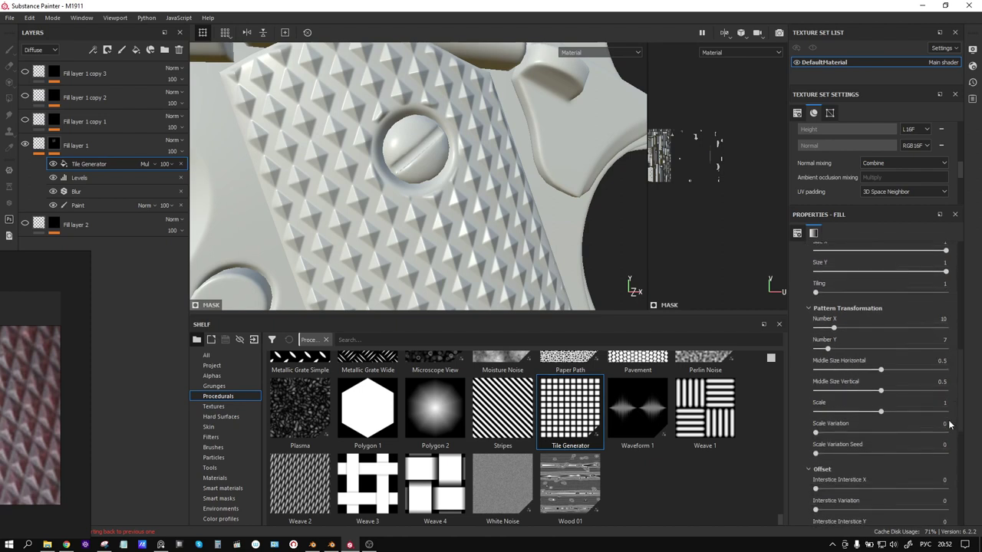
{"action": "scroll", "coordinate": [950, 425], "scroll_direction": "down", "scroll_amount": 1}
{"action": "mouse_move", "coordinate": [837, 318]}
{"action": "left_mouse_down"}
{"action": "mouse_move", "coordinate": [851, 316]}
{"action": "mouse_move", "coordinate": [836, 316]}
{"action": "left_mouse_up"}
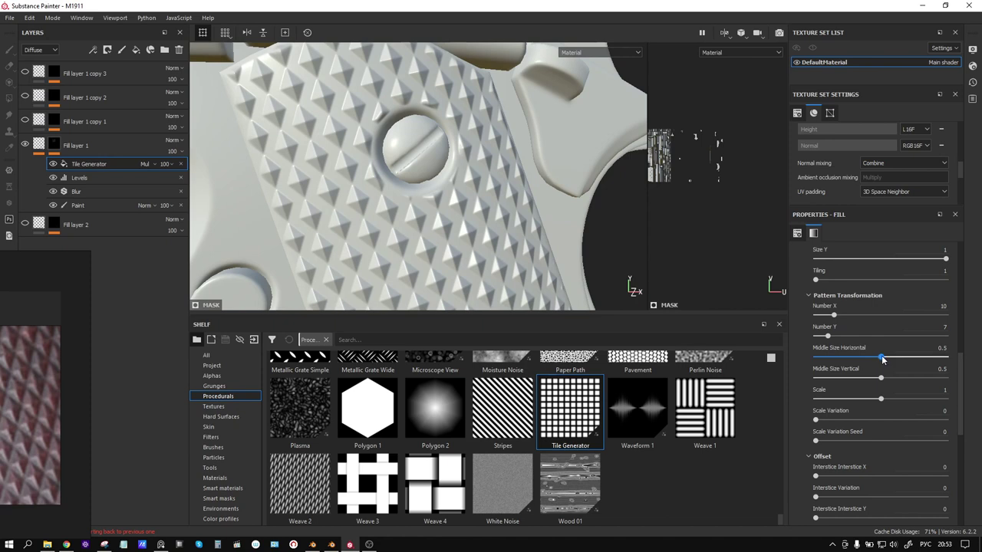
Set Middle Size Horizontal to 0.5 and enlarge the pattern scale to 0.84.
{"action": "left_click_drag", "start_coordinate": [882, 359], "coordinate": [893, 359]}
{"action": "left_click", "coordinate": [937, 347]}
{"action": "type", "text": "0"}
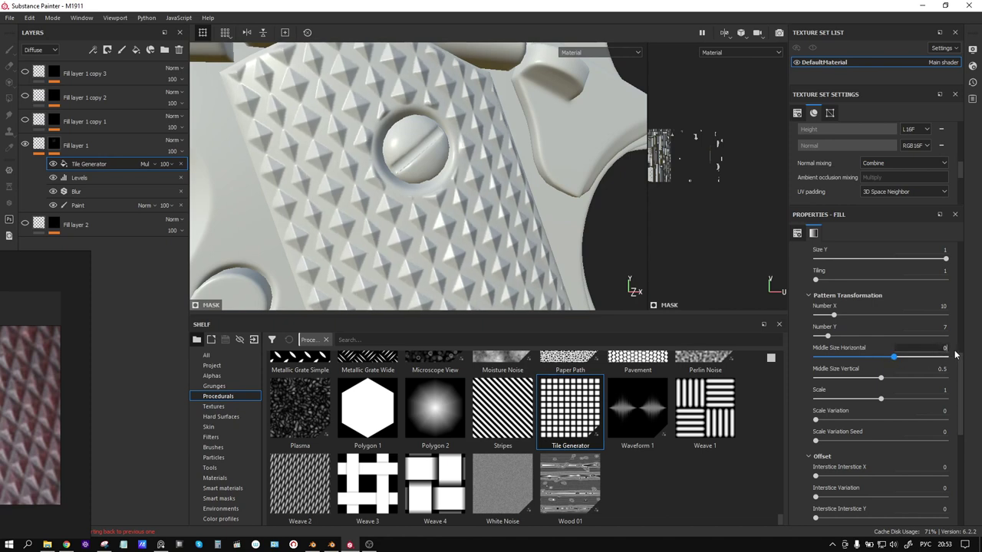
{"action": "left_click", "coordinate": [909, 399]}
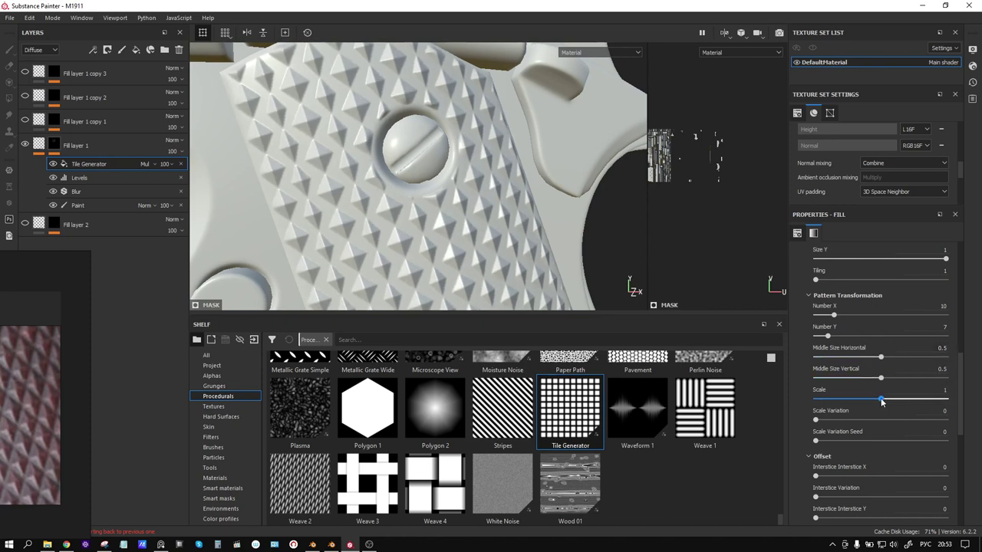
{"action": "mouse_move", "coordinate": [907, 399]}
{"action": "left_mouse_down"}
{"action": "mouse_move", "coordinate": [919, 393]}
{"action": "mouse_move", "coordinate": [870, 394]}
{"action": "left_mouse_up"}
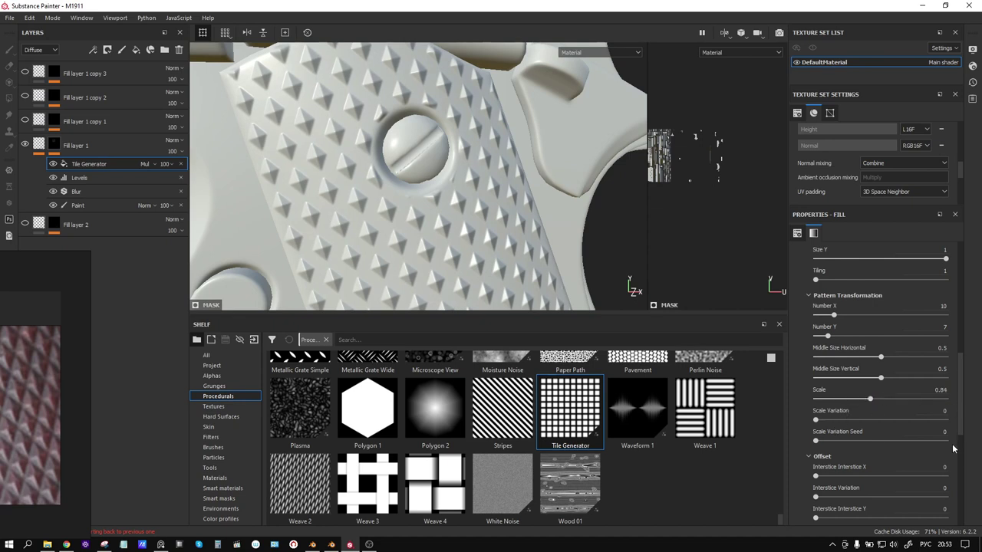
Try horizontal and vertical interstice gaps between the pyramid tiles.
{"action": "scroll", "coordinate": [953, 449], "scroll_direction": "down", "scroll_amount": 5}
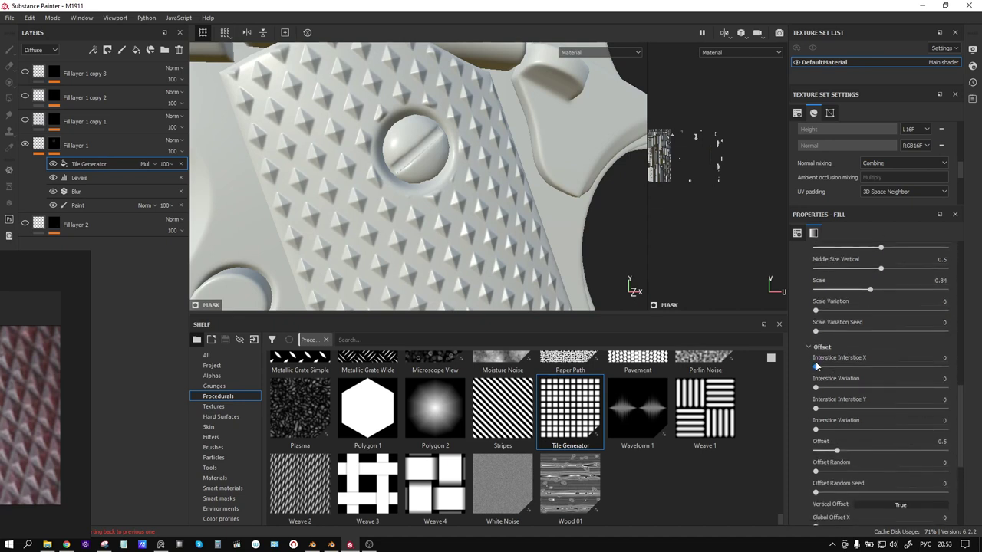
{"action": "mouse_move", "coordinate": [816, 367]}
{"action": "left_mouse_down"}
{"action": "mouse_move", "coordinate": [860, 370]}
{"action": "mouse_move", "coordinate": [782, 368]}
{"action": "left_mouse_up"}
{"action": "left_click_drag", "start_coordinate": [816, 409], "coordinate": [901, 409]}
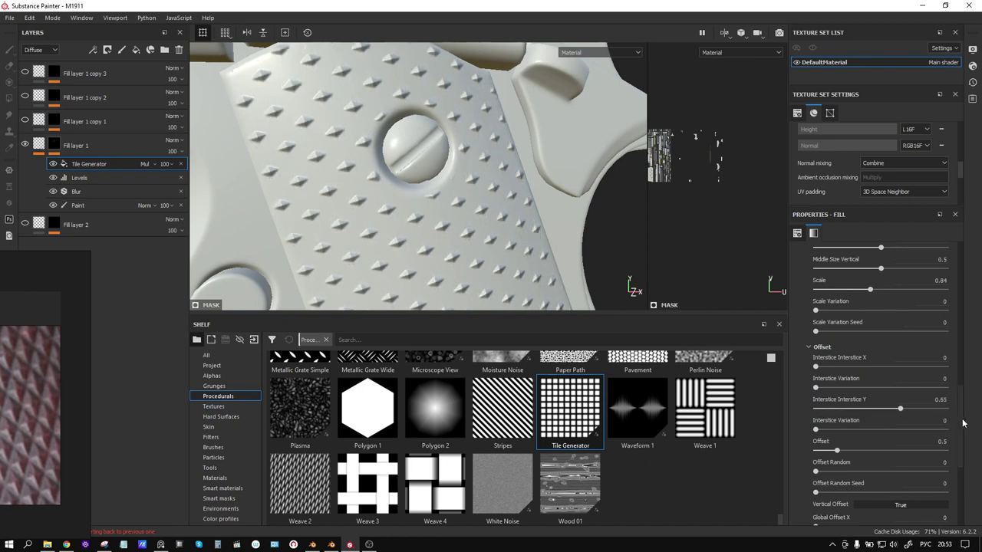
{"action": "left_click_drag", "start_coordinate": [964, 423], "coordinate": [969, 347]}
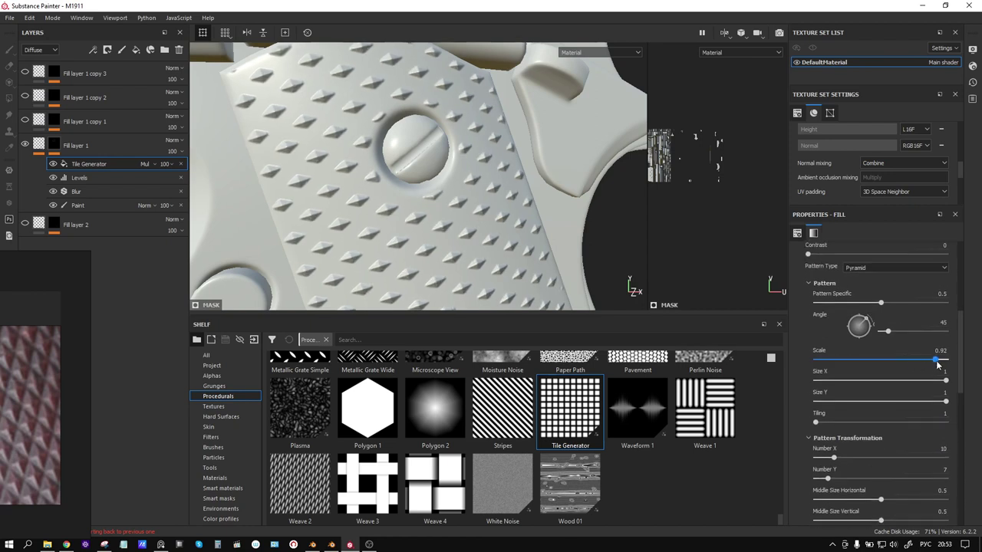
{"action": "left_click_drag", "start_coordinate": [910, 359], "coordinate": [959, 369]}
{"action": "scroll", "coordinate": [961, 379], "scroll_direction": "down", "scroll_amount": 1}
{"action": "scroll", "coordinate": [961, 379], "scroll_direction": "down", "scroll_amount": 3}
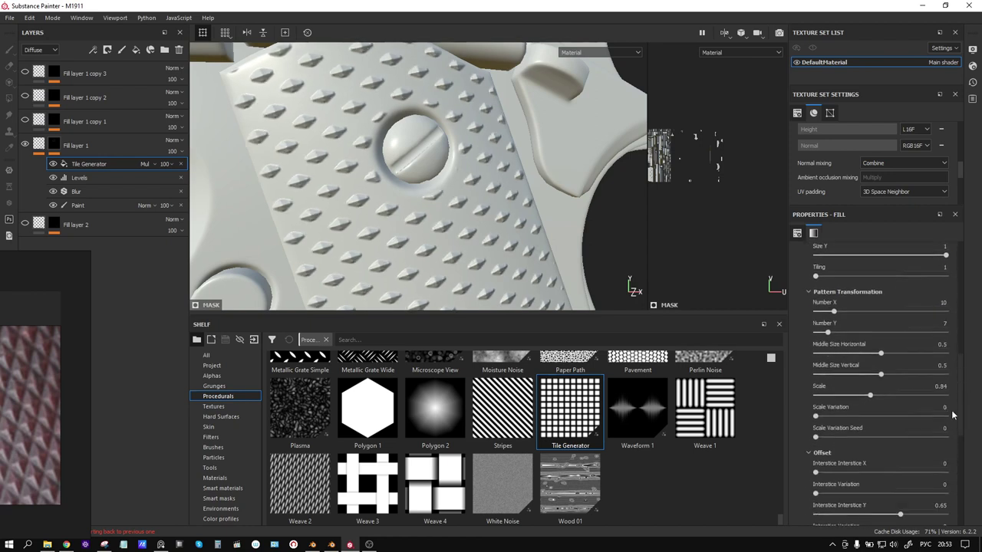
{"action": "scroll", "coordinate": [921, 407], "scroll_direction": "down", "scroll_amount": 4}
{"action": "scroll", "coordinate": [883, 437], "scroll_direction": "down", "scroll_amount": 3}
Test the alternate-row offset, then set it back to 0.5.
{"action": "left_click_drag", "start_coordinate": [836, 463], "coordinate": [841, 466]}
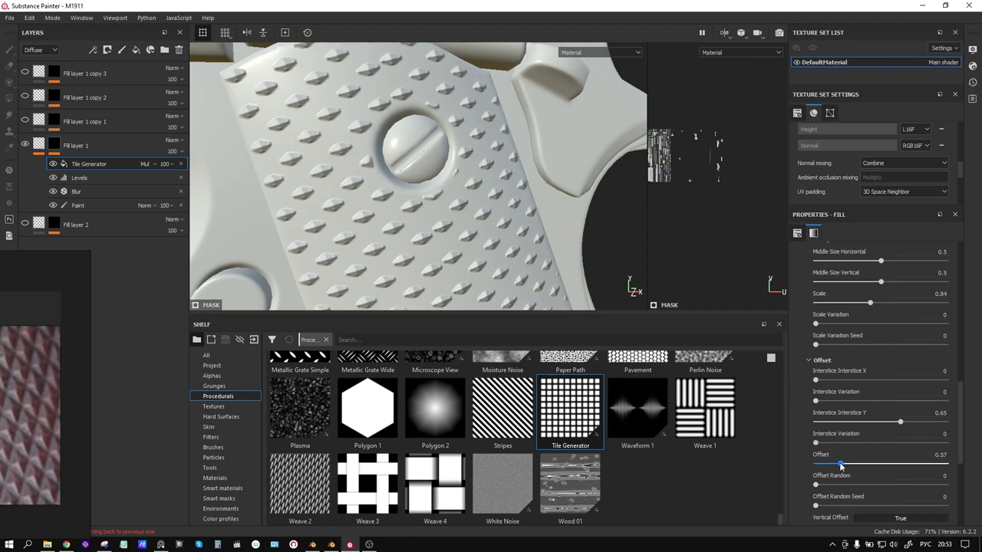
{"action": "left_click", "coordinate": [940, 455]}
{"action": "type", "text": "0"}
{"action": "key", "text": "Return"}
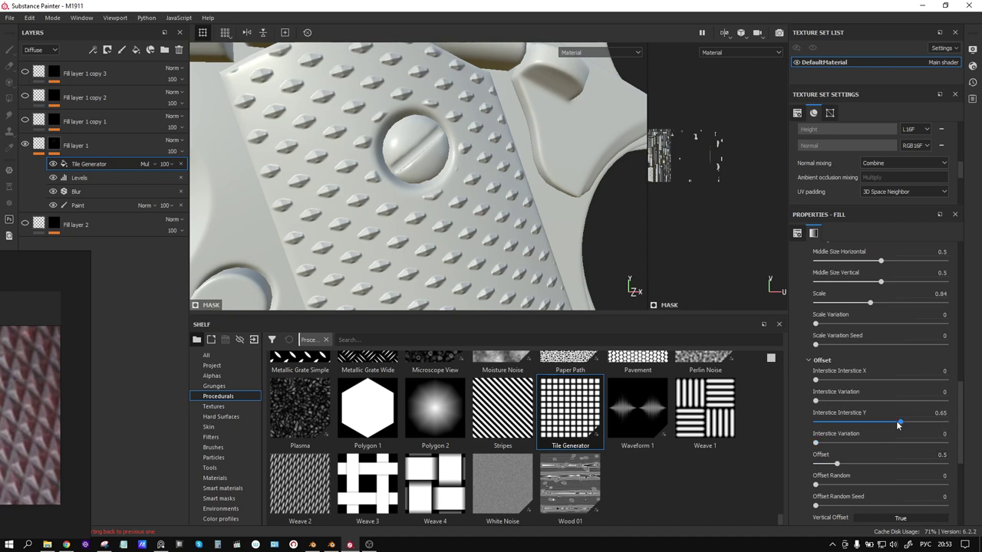
Reset the interstice gaps to 0 and try tile spacing variation, scale and middle size.
{"action": "mouse_move", "coordinate": [901, 425]}
{"action": "left_mouse_down"}
{"action": "mouse_move", "coordinate": [842, 424]}
{"action": "mouse_move", "coordinate": [858, 432]}
{"action": "left_mouse_up"}
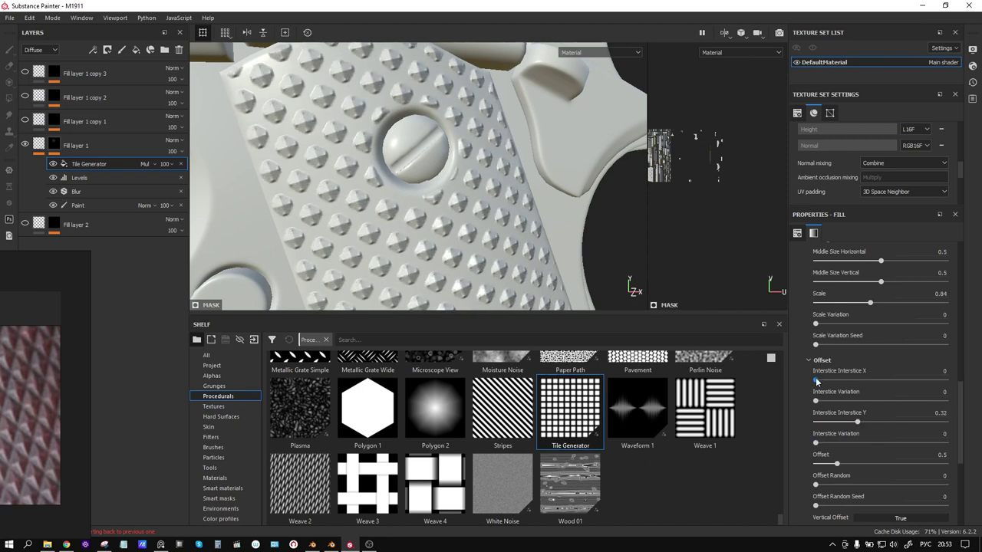
{"action": "left_click_drag", "start_coordinate": [817, 380], "coordinate": [761, 378]}
{"action": "left_click_drag", "start_coordinate": [816, 402], "coordinate": [848, 402]}
{"action": "left_click_drag", "start_coordinate": [961, 443], "coordinate": [963, 425]}
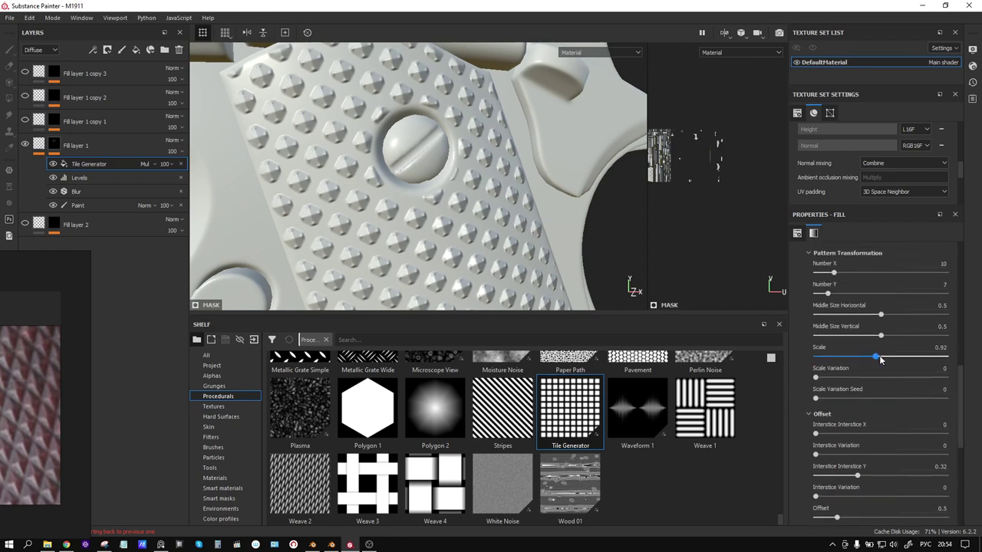
{"action": "mouse_move", "coordinate": [881, 360]}
{"action": "left_mouse_down"}
{"action": "mouse_move", "coordinate": [897, 360]}
{"action": "mouse_move", "coordinate": [881, 359]}
{"action": "left_mouse_up"}
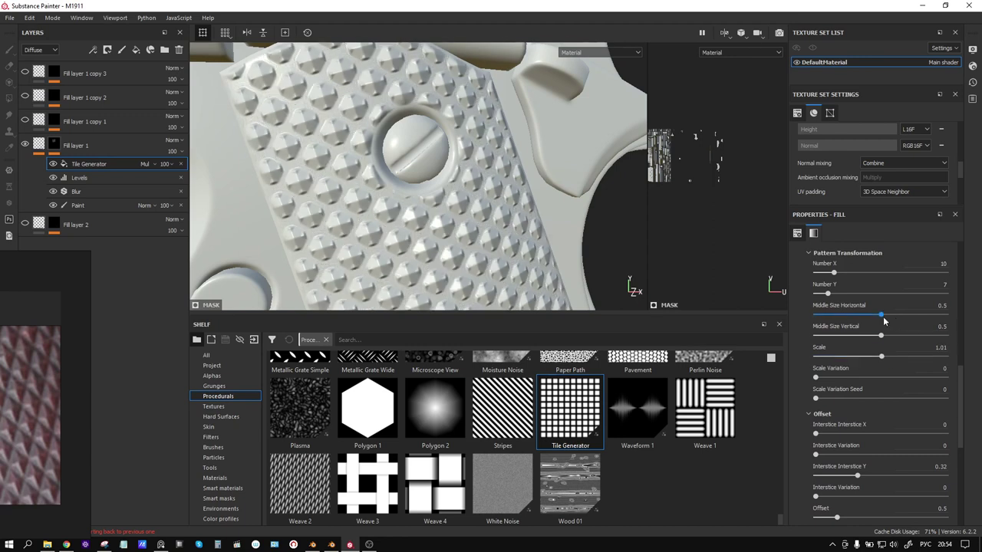
{"action": "left_click_drag", "start_coordinate": [882, 318], "coordinate": [894, 316]}
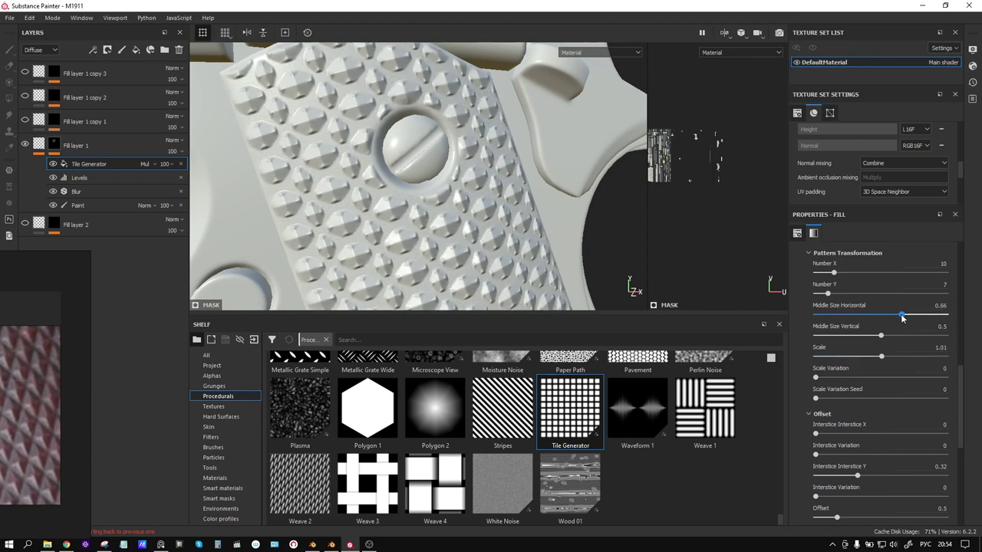
{"action": "left_click", "coordinate": [942, 306]}
{"action": "type", "text": "0"}
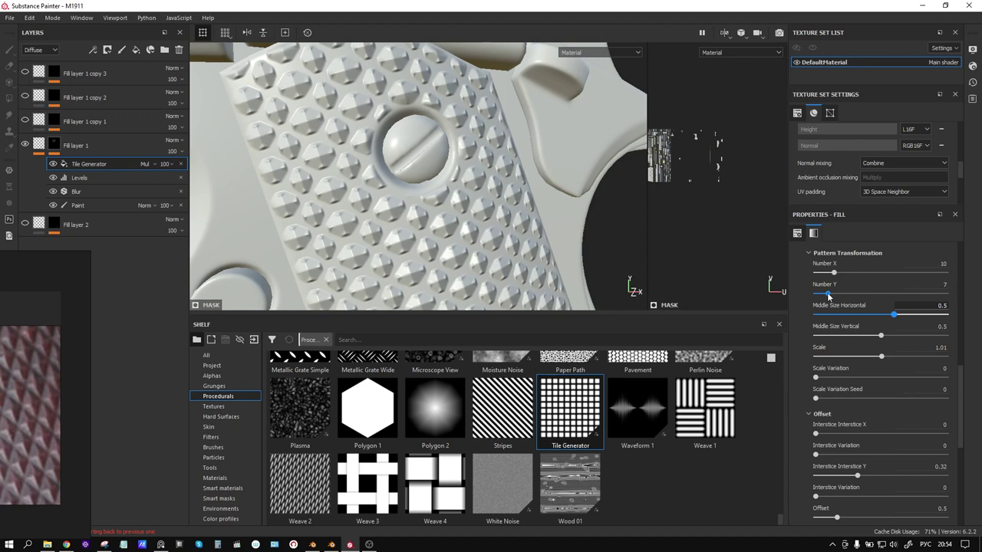
Set Number Y to 10 and Scale to 1.01 with both interstices at 0.
{"action": "left_click_drag", "start_coordinate": [828, 296], "coordinate": [834, 292]}
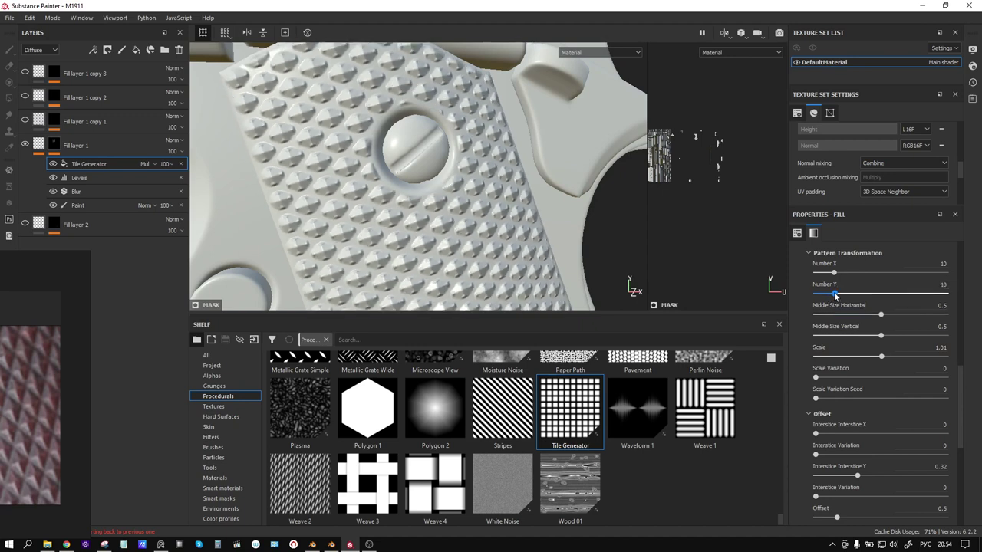
{"action": "scroll", "coordinate": [959, 400], "scroll_direction": "down", "scroll_amount": 2}
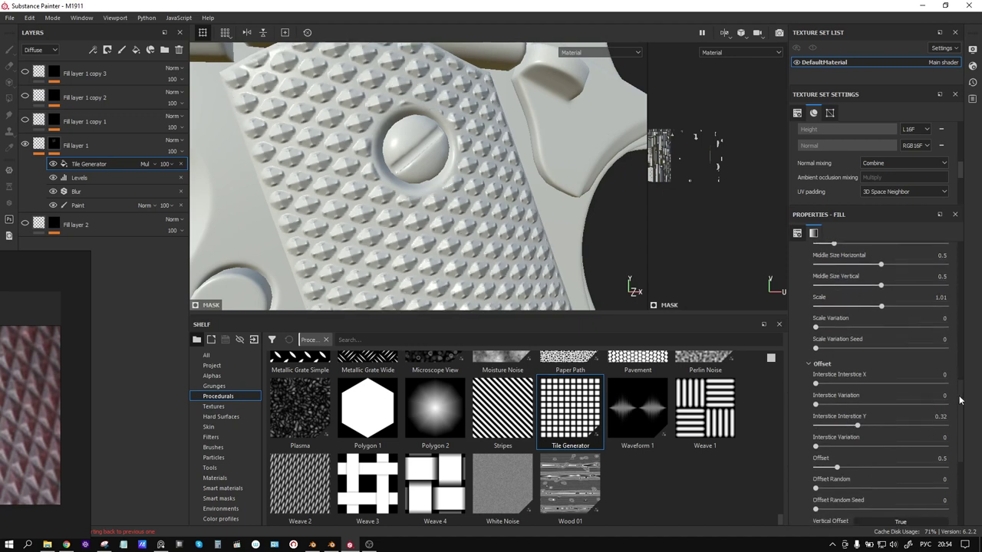
{"action": "scroll", "coordinate": [959, 400], "scroll_direction": "up", "scroll_amount": 3}
{"action": "scroll", "coordinate": [959, 400], "scroll_direction": "up", "scroll_amount": 1}
{"action": "scroll", "coordinate": [957, 399], "scroll_direction": "down", "scroll_amount": 2}
{"action": "scroll", "coordinate": [956, 400], "scroll_direction": "down", "scroll_amount": 2}
{"action": "scroll", "coordinate": [956, 400], "scroll_direction": "down", "scroll_amount": 2}
{"action": "left_click_drag", "start_coordinate": [857, 374], "coordinate": [781, 376]}
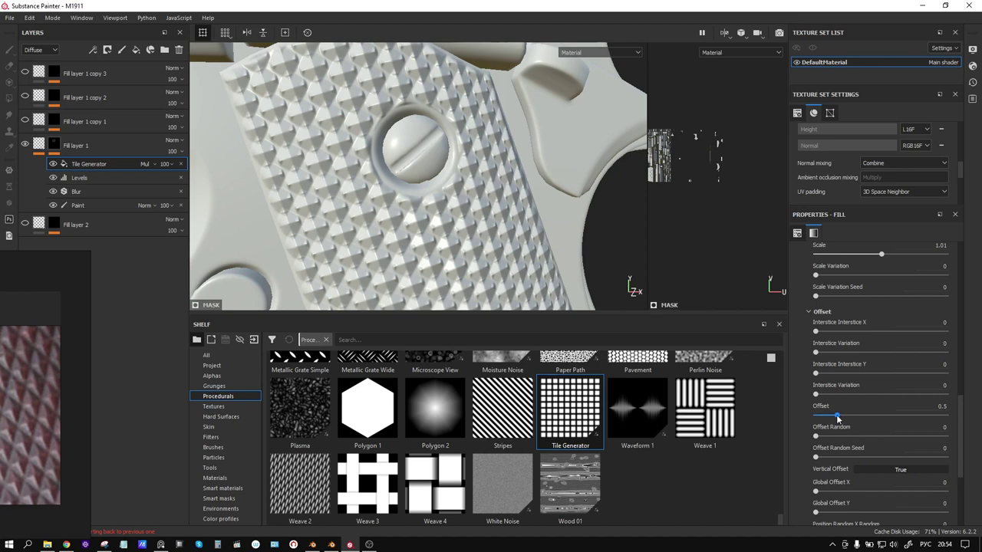
{"action": "left_click_drag", "start_coordinate": [959, 459], "coordinate": [964, 402]}
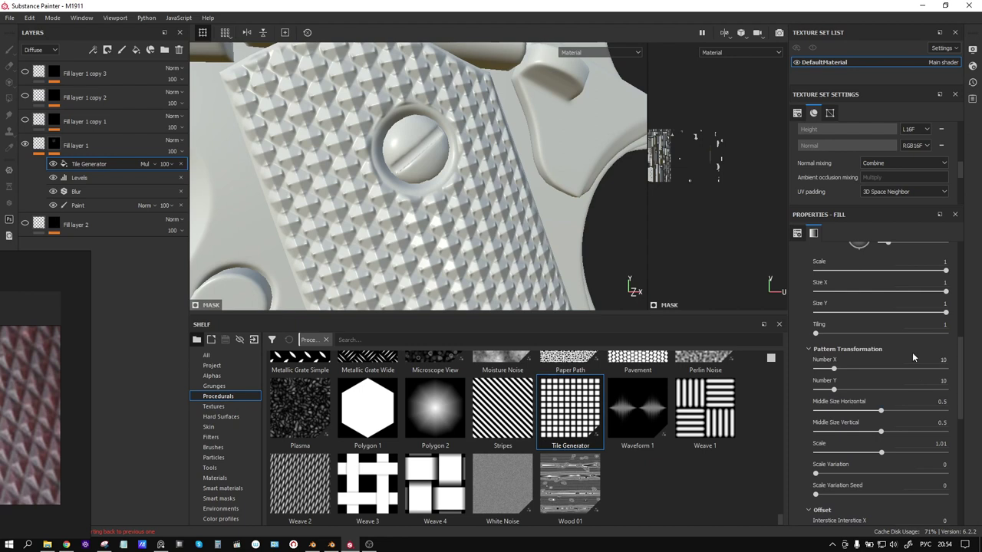
Keep the pattern angle at 45° and fine-tune the Pattern Scale.
{"action": "scroll", "coordinate": [962, 329], "scroll_direction": "up", "scroll_amount": 2}
{"action": "scroll", "coordinate": [965, 332], "scroll_direction": "up", "scroll_amount": 1}
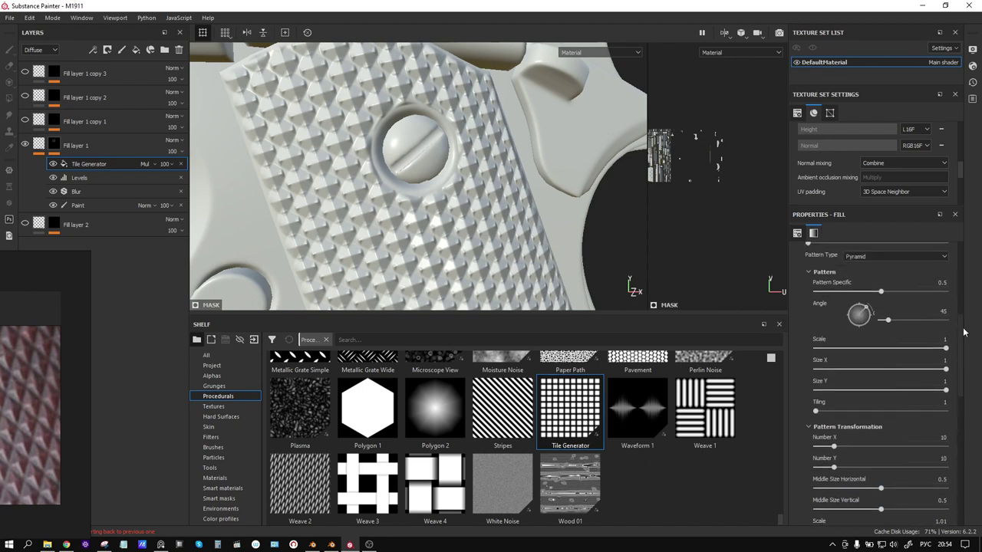
{"action": "double_click", "coordinate": [942, 311]}
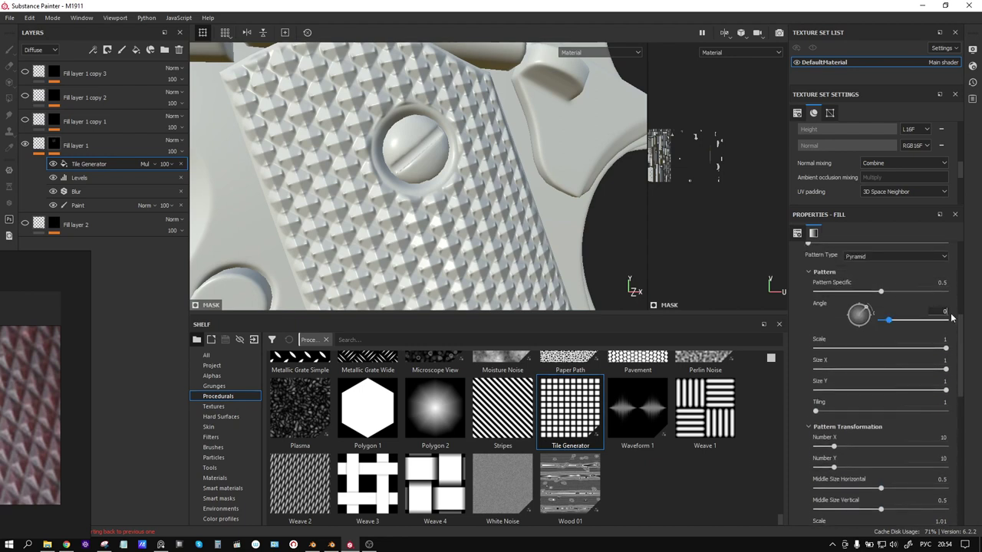
{"action": "type", "text": "0"}
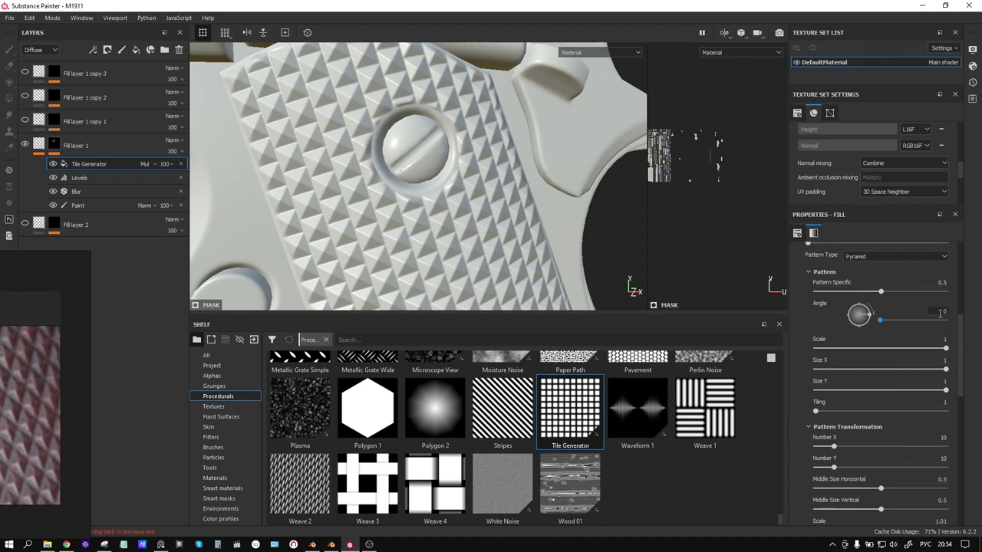
{"action": "key", "text": "ctrl+z"}
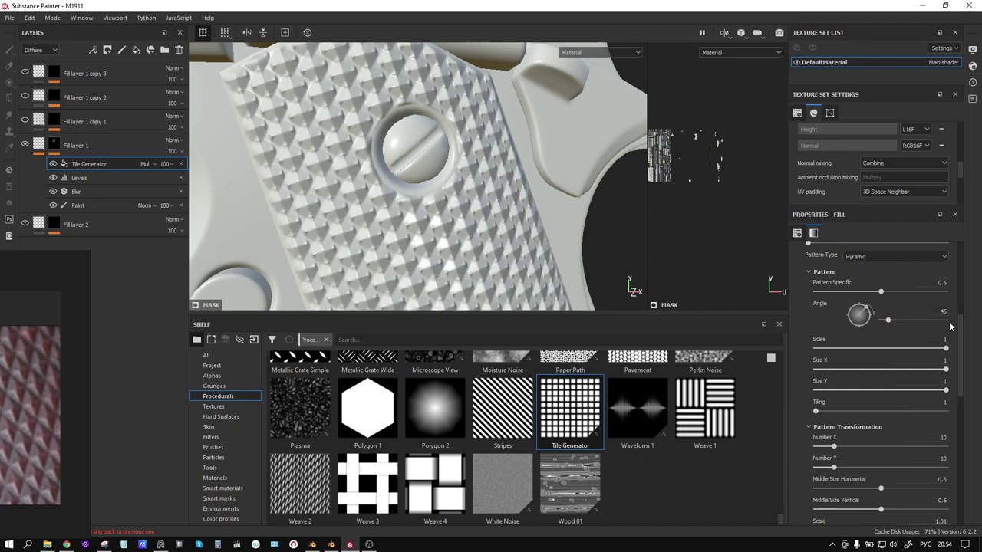
{"action": "left_click_drag", "start_coordinate": [959, 353], "coordinate": [963, 379]}
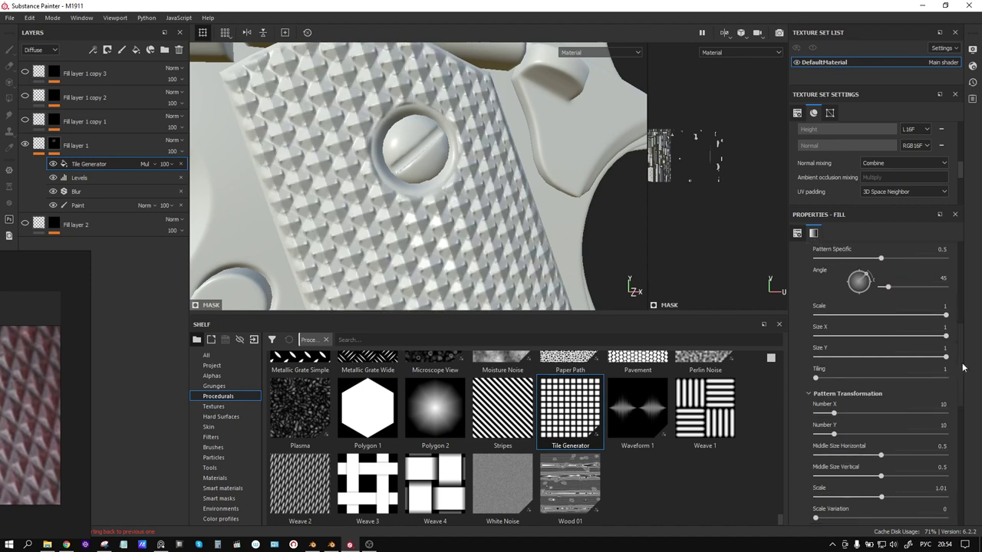
{"action": "left_click_drag", "start_coordinate": [945, 274], "coordinate": [902, 277]}
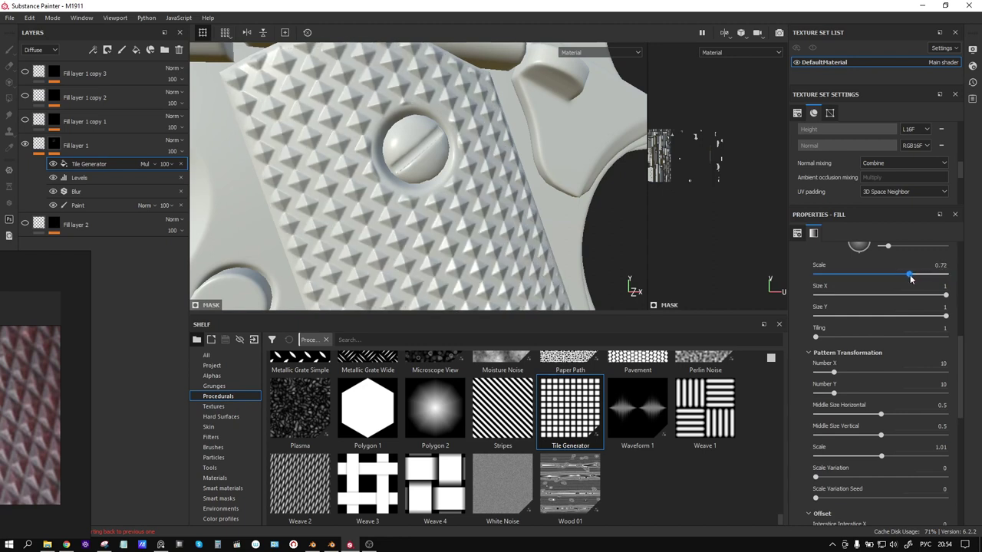
{"action": "left_click_drag", "start_coordinate": [903, 278], "coordinate": [908, 275]}
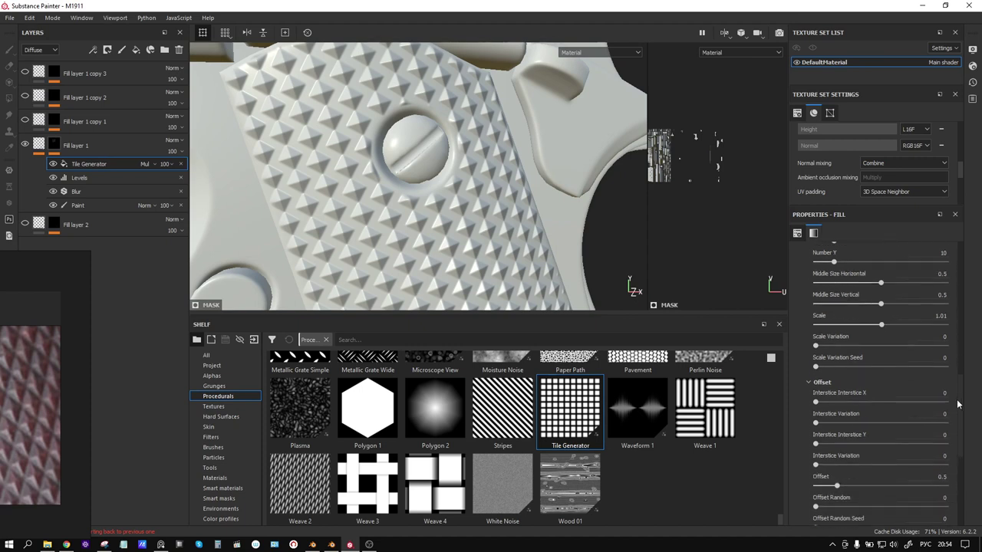
Set Interstice Y to 0.36, horizontal gap 0, and Scale to about 1.44.
{"action": "scroll", "coordinate": [947, 384], "scroll_direction": "down", "scroll_amount": 5}
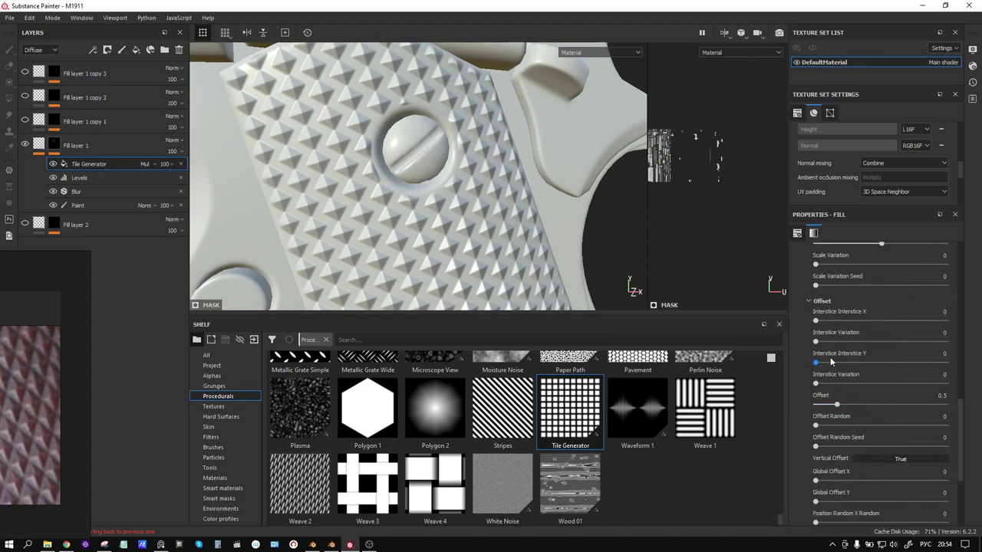
{"action": "left_click_drag", "start_coordinate": [817, 363], "coordinate": [857, 365]}
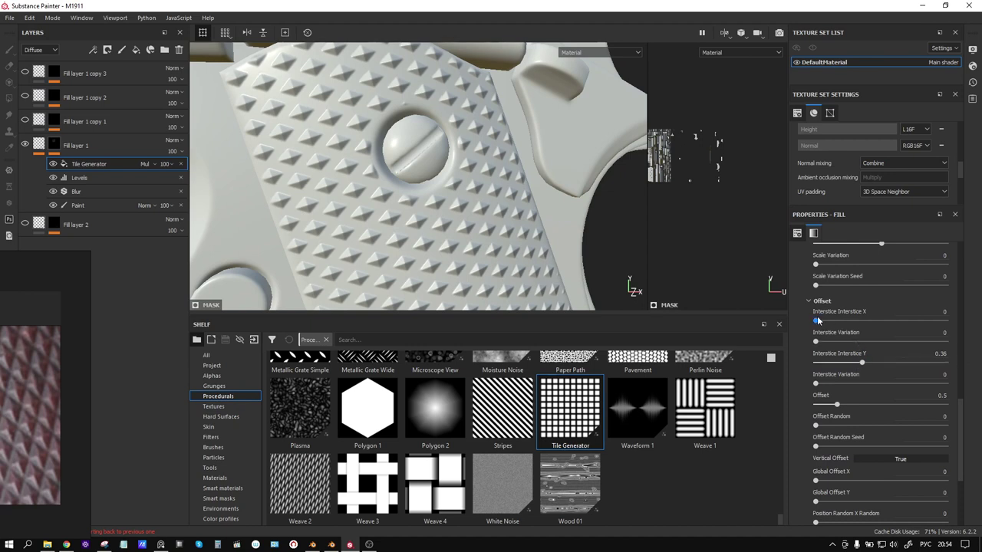
{"action": "left_click_drag", "start_coordinate": [818, 323], "coordinate": [816, 327]}
{"action": "scroll", "coordinate": [960, 402], "scroll_direction": "up", "scroll_amount": 2}
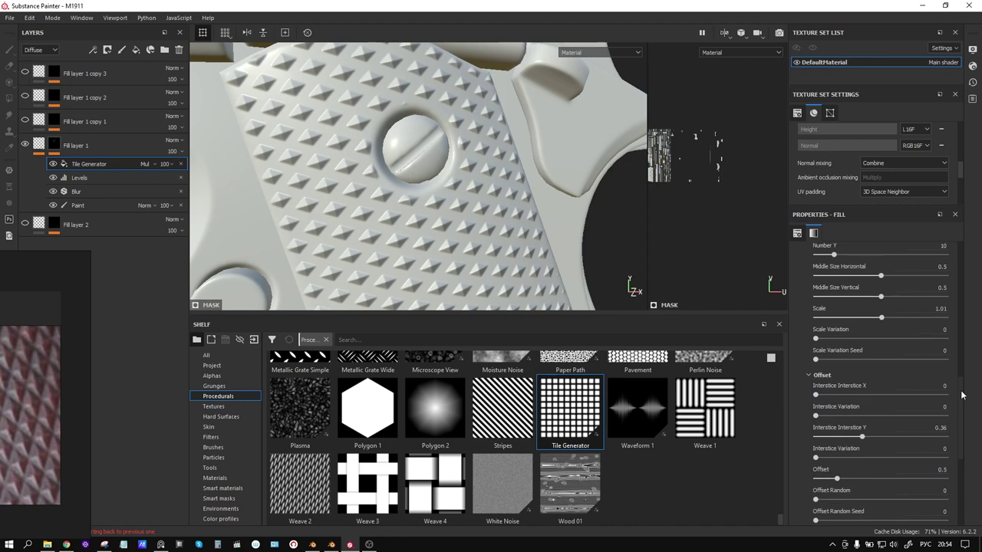
{"action": "scroll", "coordinate": [962, 396], "scroll_direction": "up", "scroll_amount": 1}
{"action": "left_click_drag", "start_coordinate": [883, 334], "coordinate": [909, 333]}
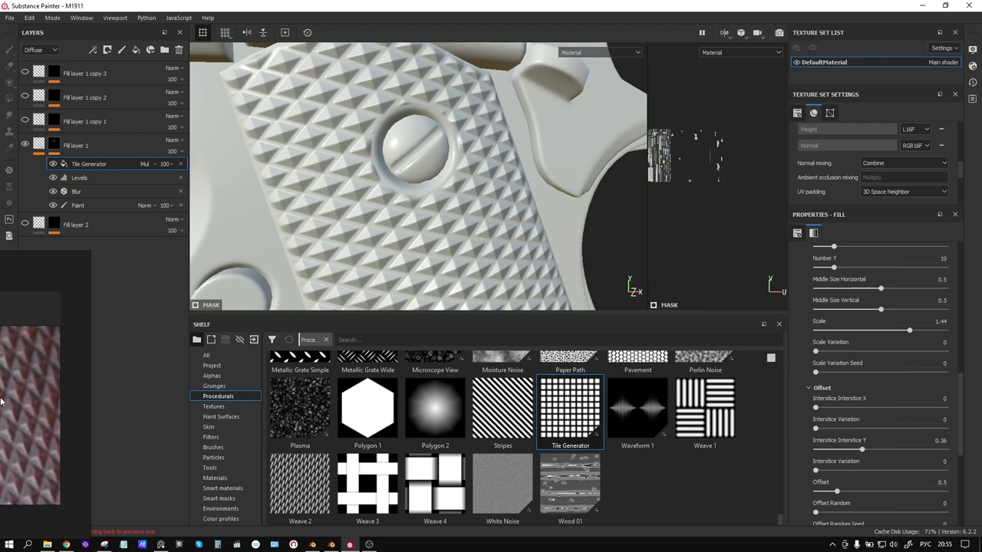
Raise the vertical interstice to 0.49 and the tile Scale to 1.65.
{"action": "scroll", "coordinate": [142, 391], "scroll_direction": "up", "scroll_amount": 3}
{"action": "scroll", "coordinate": [136, 391], "scroll_direction": "up", "scroll_amount": 2}
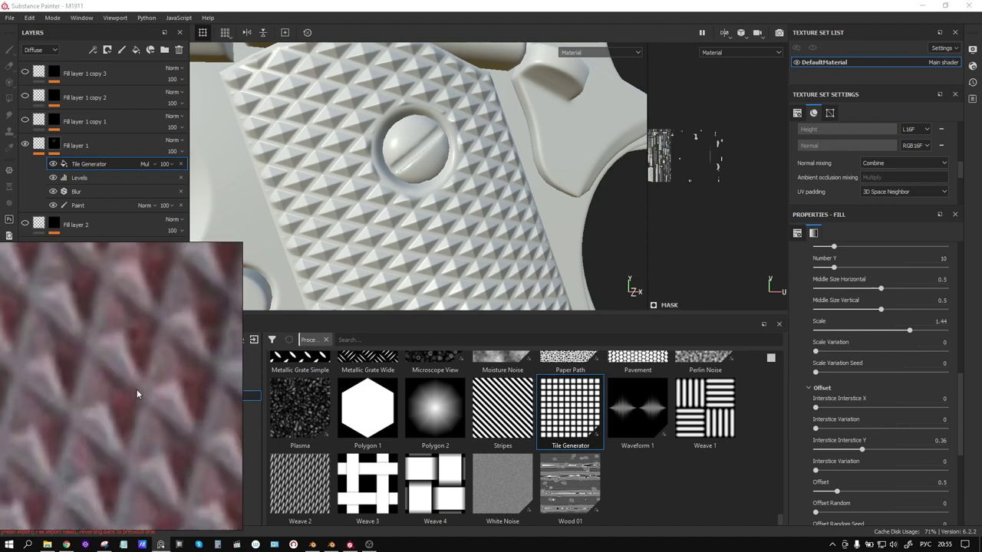
{"action": "scroll", "coordinate": [137, 392], "scroll_direction": "down", "scroll_amount": 1}
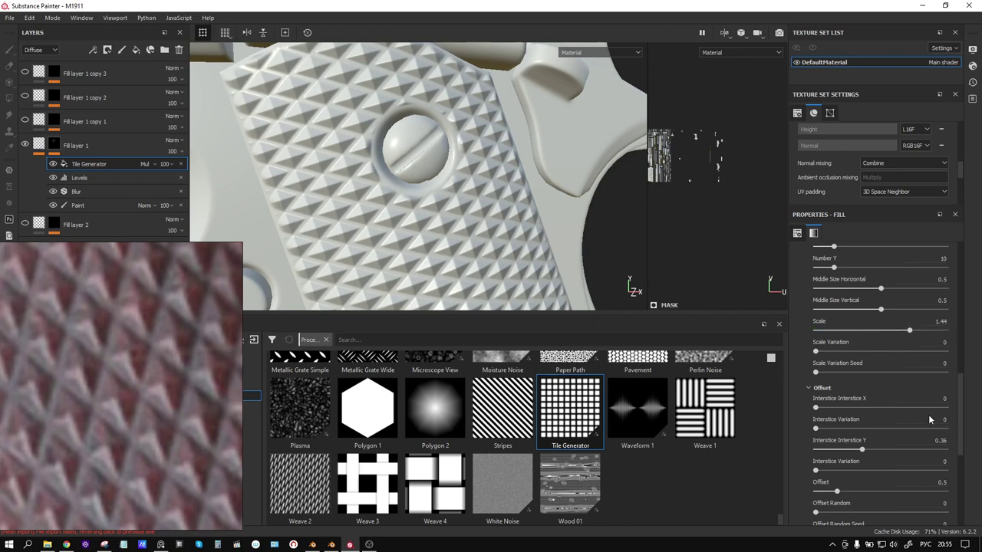
{"action": "left_click_drag", "start_coordinate": [853, 451], "coordinate": [884, 447]}
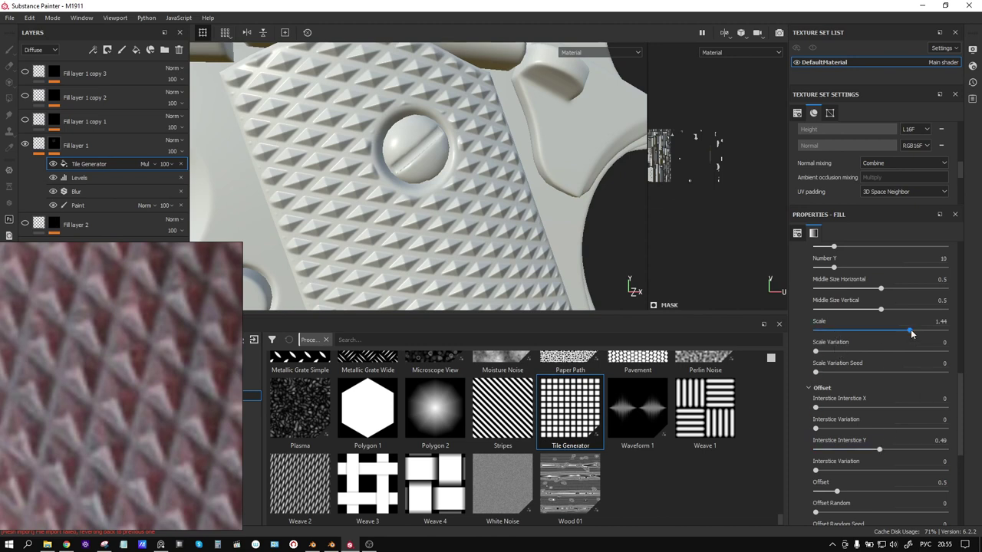
{"action": "left_click_drag", "start_coordinate": [911, 330], "coordinate": [922, 327]}
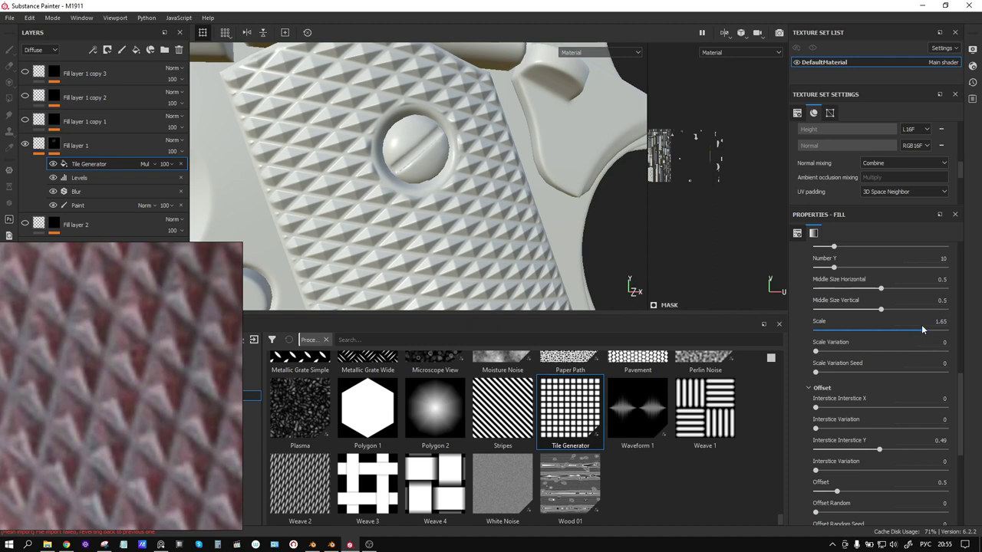
Set the fill's UV Rotation to 90 to turn the knurling sideways.
{"action": "scroll", "coordinate": [945, 373], "scroll_direction": "up", "scroll_amount": 2}
{"action": "scroll", "coordinate": [946, 373], "scroll_direction": "up", "scroll_amount": 2}
{"action": "scroll", "coordinate": [913, 366], "scroll_direction": "up", "scroll_amount": 3}
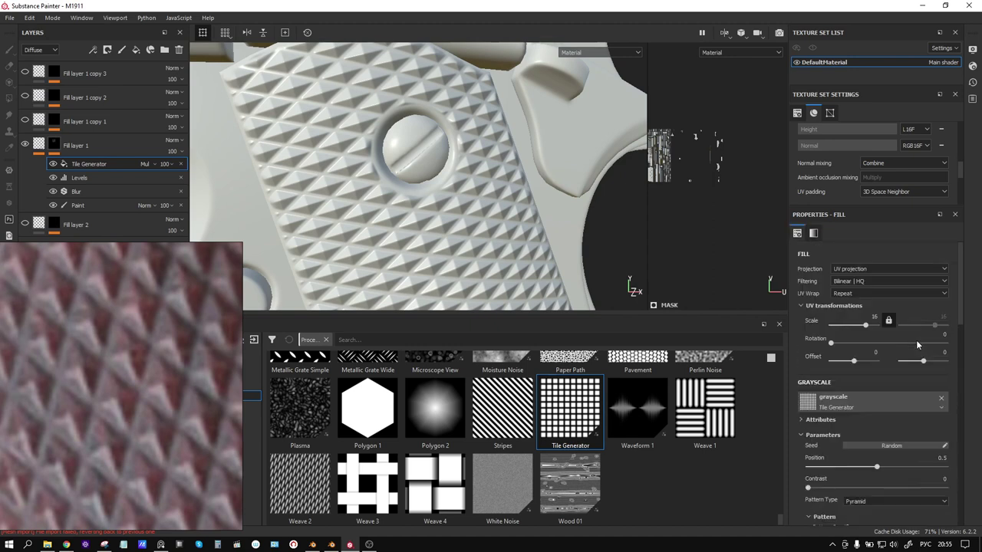
{"action": "left_click", "coordinate": [943, 335]}
{"action": "type", "text": "90"}
{"action": "key", "text": "Return"}
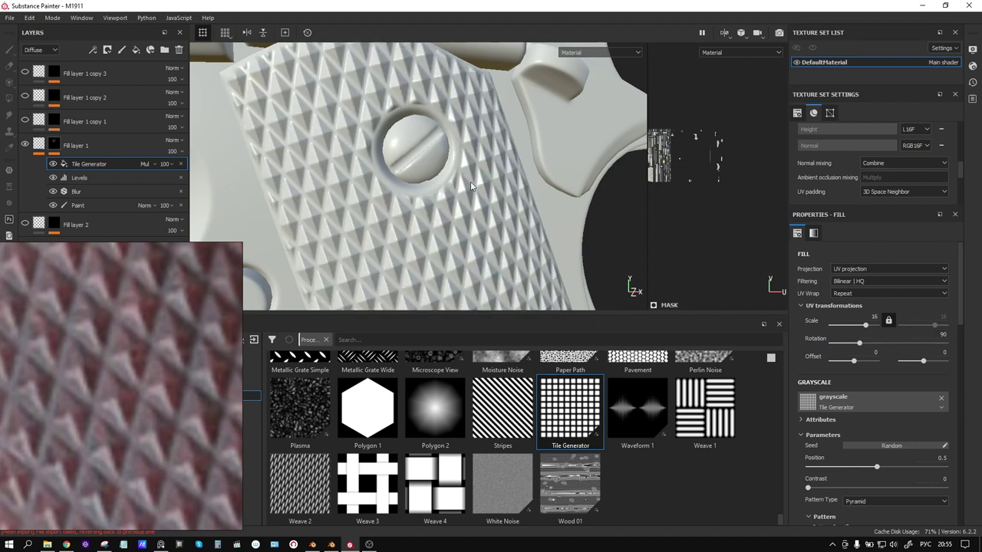
{"action": "mouse_move", "coordinate": [471, 185]}
{"action": "right_mouse_down", "text": "alt"}
{"action": "mouse_move", "coordinate": [431, 235]}
{"action": "mouse_move", "coordinate": [456, 207]}
{"action": "mouse_move", "coordinate": [383, 184]}
{"action": "right_mouse_up", "text": "alt"}
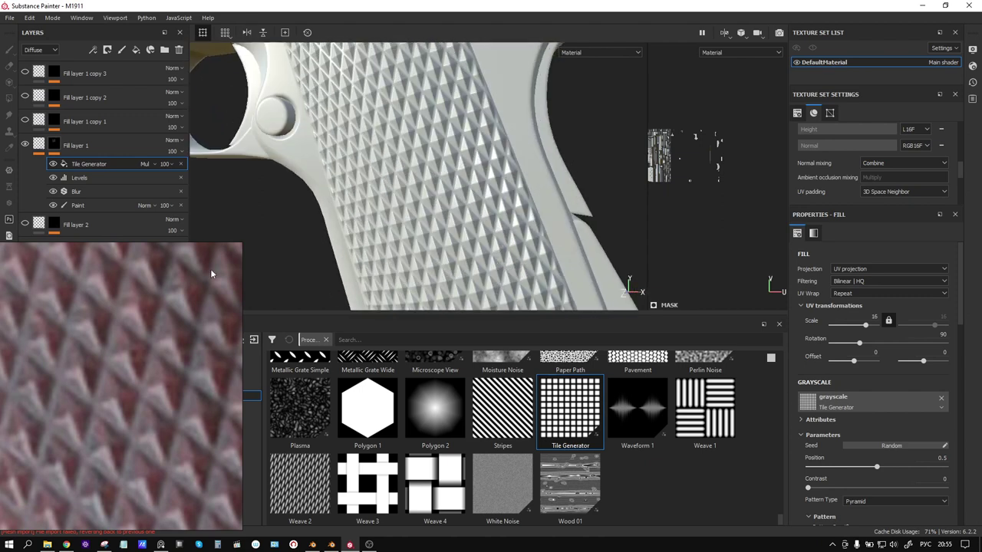
Add a Blur filter above the Tile Generator in the mask stack.
{"action": "right_click", "coordinate": [107, 165]}
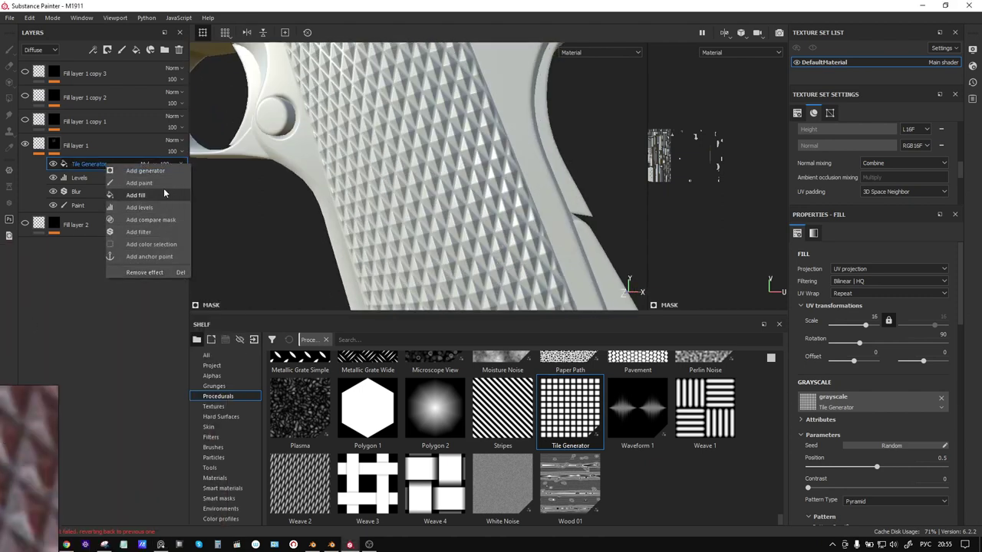
{"action": "left_click", "coordinate": [155, 231]}
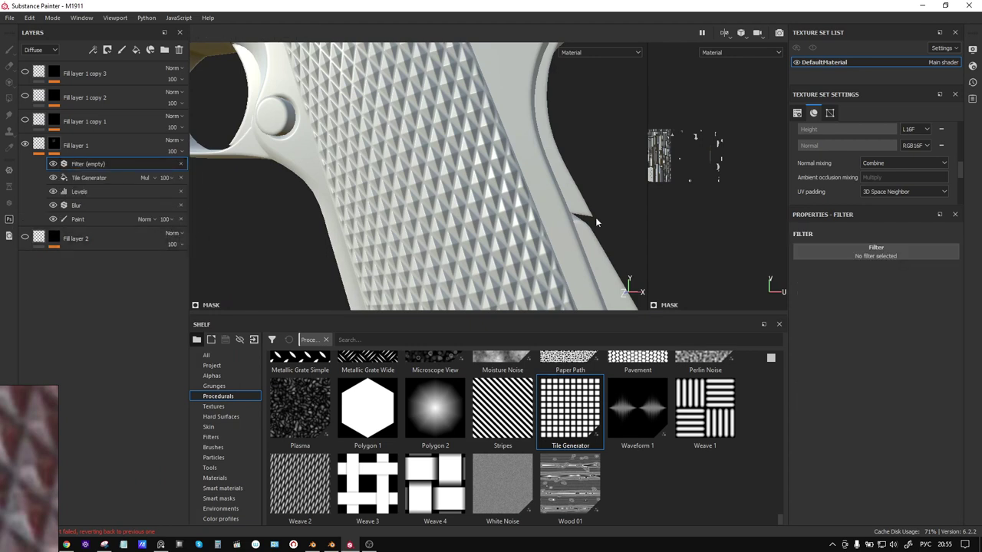
{"action": "left_click", "coordinate": [854, 255]}
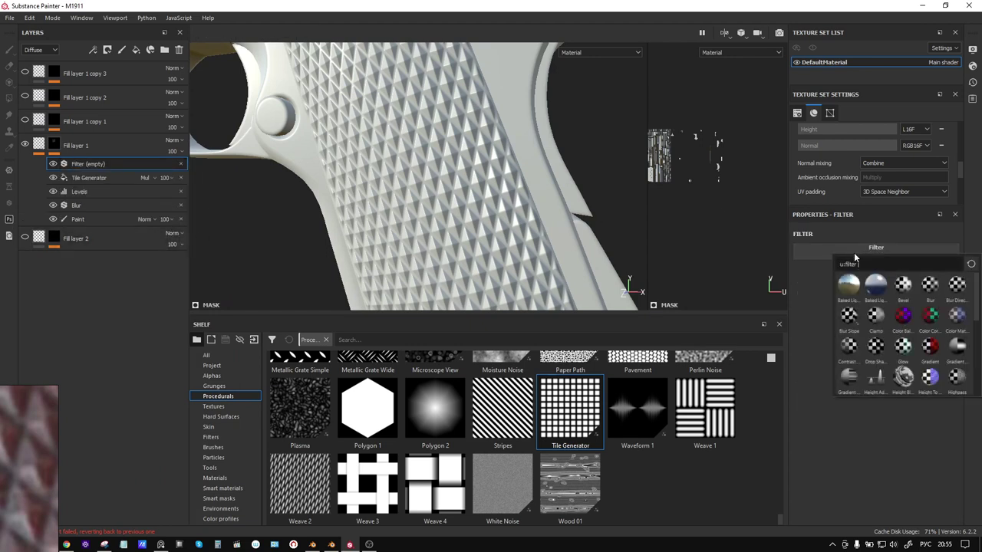
{"action": "left_click", "coordinate": [930, 286]}
Set the Blur Intensity to 0.2 and inspect the softened grip.
{"action": "left_click", "coordinate": [954, 293]}
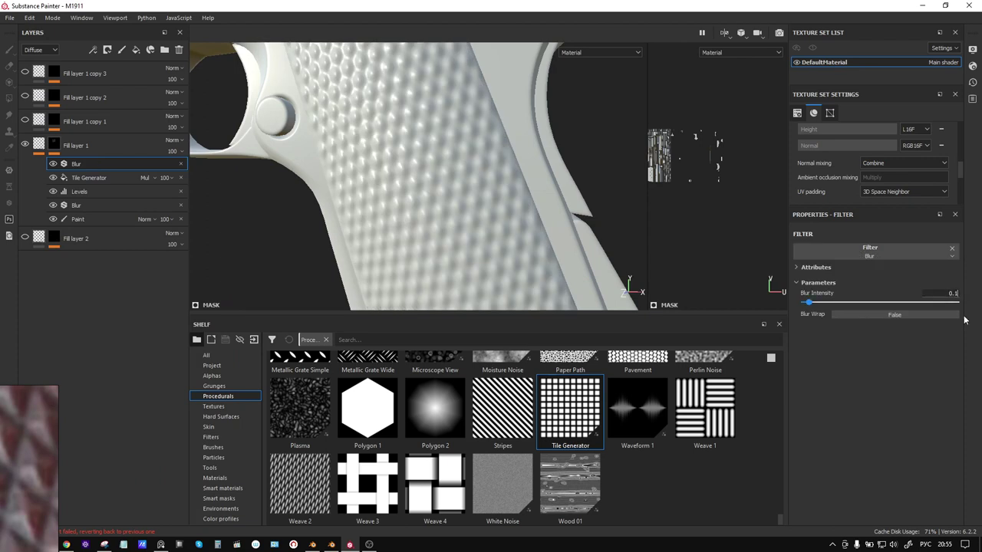
{"action": "key", "text": "Return"}
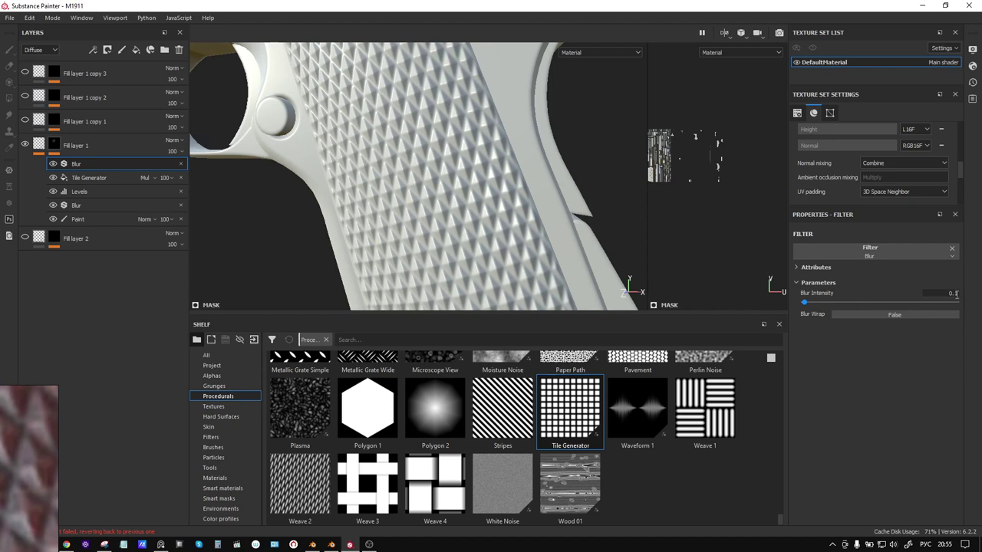
{"action": "left_click", "coordinate": [954, 294]}
{"action": "type", "text": "0.2"}
{"action": "key", "text": "Return"}
{"action": "scroll", "coordinate": [470, 157], "scroll_direction": "down", "scroll_amount": 5}
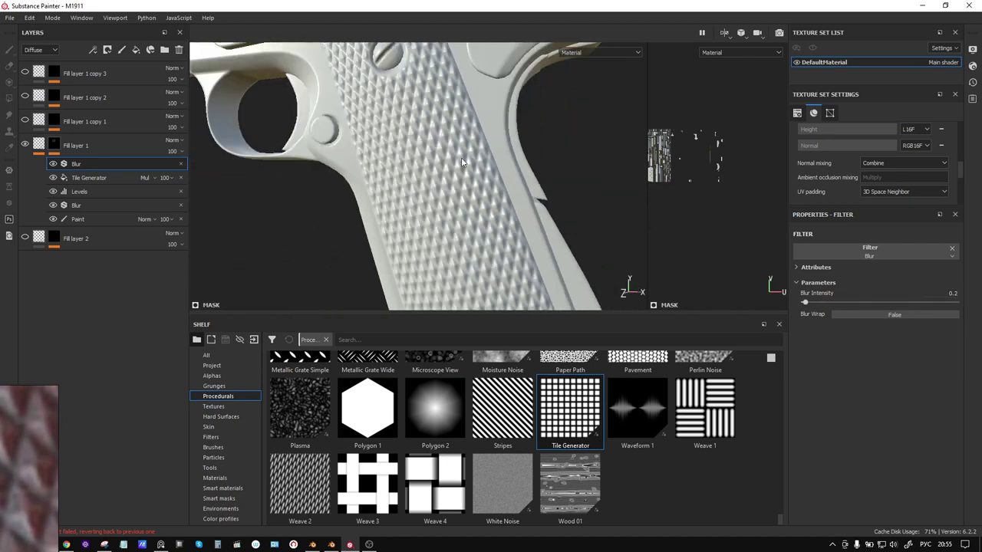
{"action": "scroll", "coordinate": [475, 161], "scroll_direction": "up", "scroll_amount": 2}
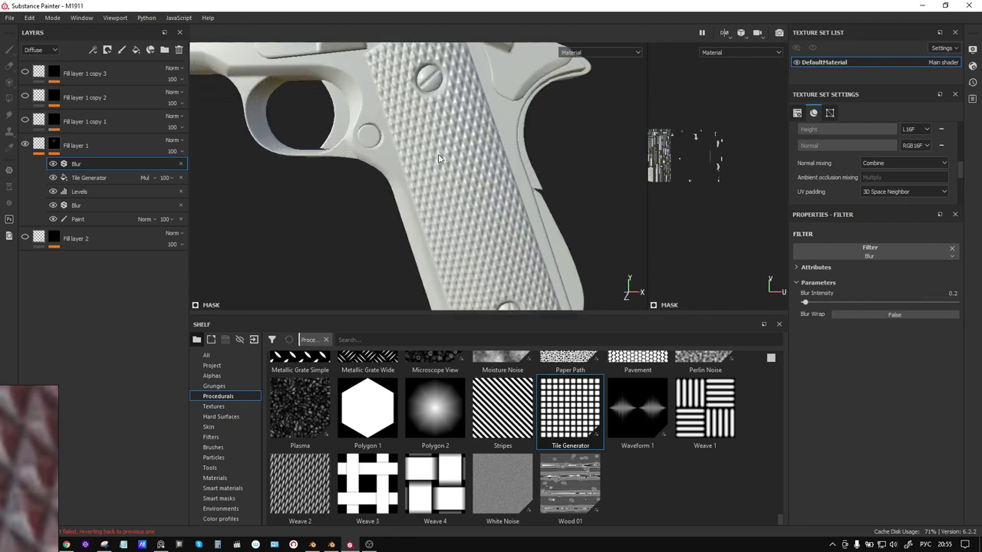
{"action": "scroll", "coordinate": [445, 164], "scroll_direction": "up", "scroll_amount": 2}
{"action": "scroll", "coordinate": [461, 138], "scroll_direction": "up", "scroll_amount": 2}
{"action": "left_click_drag", "start_coordinate": [471, 121], "coordinate": [472, 160], "text": "alt"}
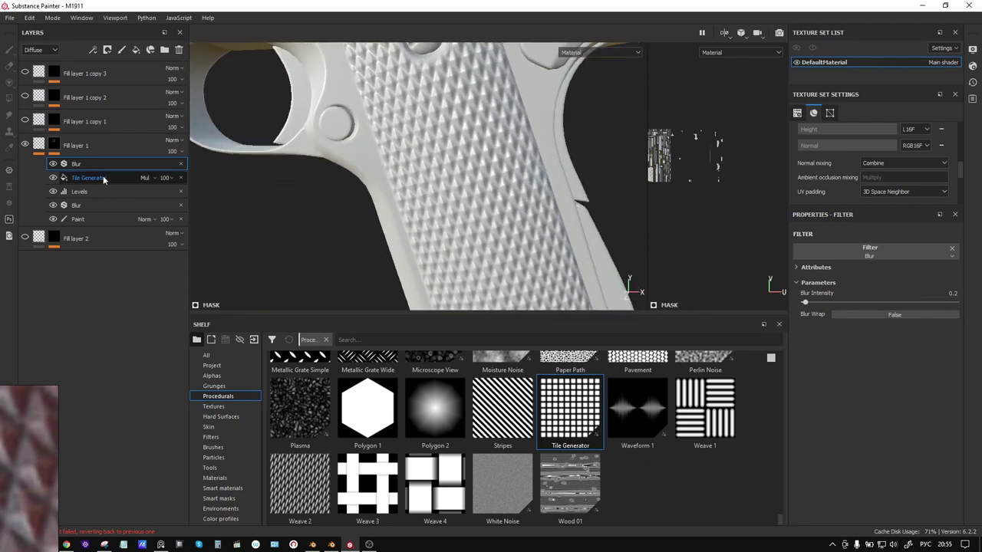
Add a Levels effect above the Blur and test the black and white input levels.
{"action": "right_click", "coordinate": [84, 164]}
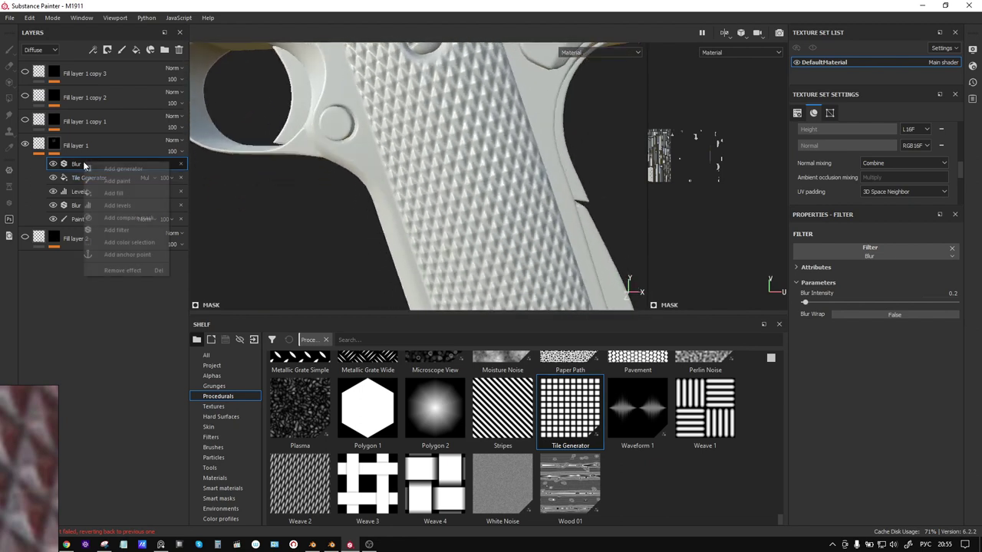
{"action": "left_click", "coordinate": [138, 206]}
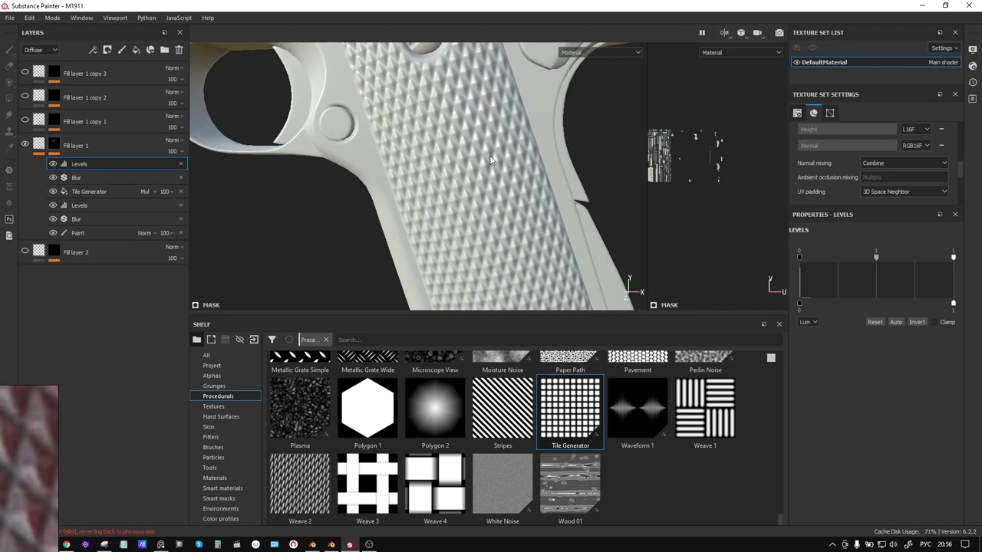
{"action": "scroll", "coordinate": [484, 160], "scroll_direction": "up", "scroll_amount": 2}
{"action": "mouse_move", "coordinate": [799, 257]}
{"action": "left_mouse_down"}
{"action": "mouse_move", "coordinate": [822, 260]}
{"action": "mouse_move", "coordinate": [696, 265]}
{"action": "left_mouse_up"}
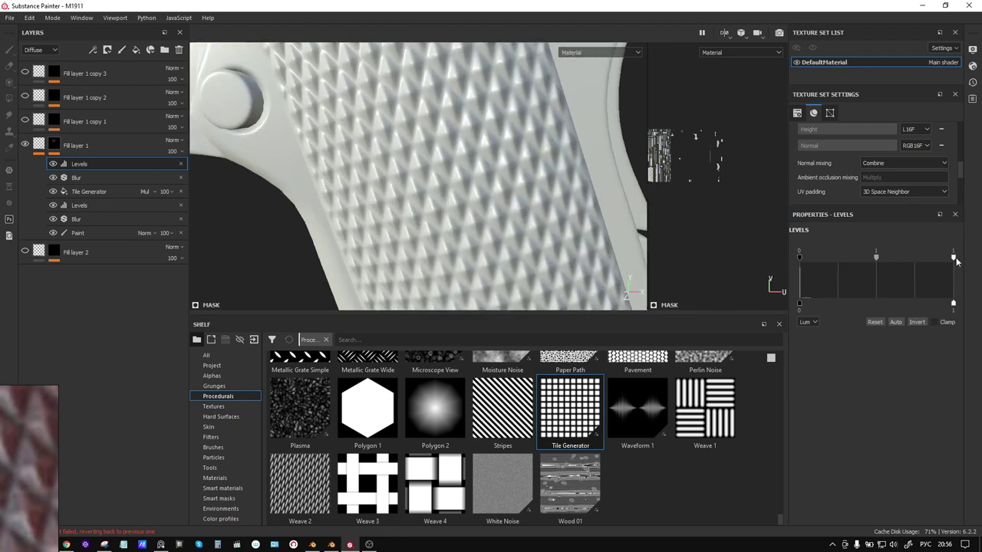
{"action": "left_click_drag", "start_coordinate": [951, 260], "coordinate": [837, 259]}
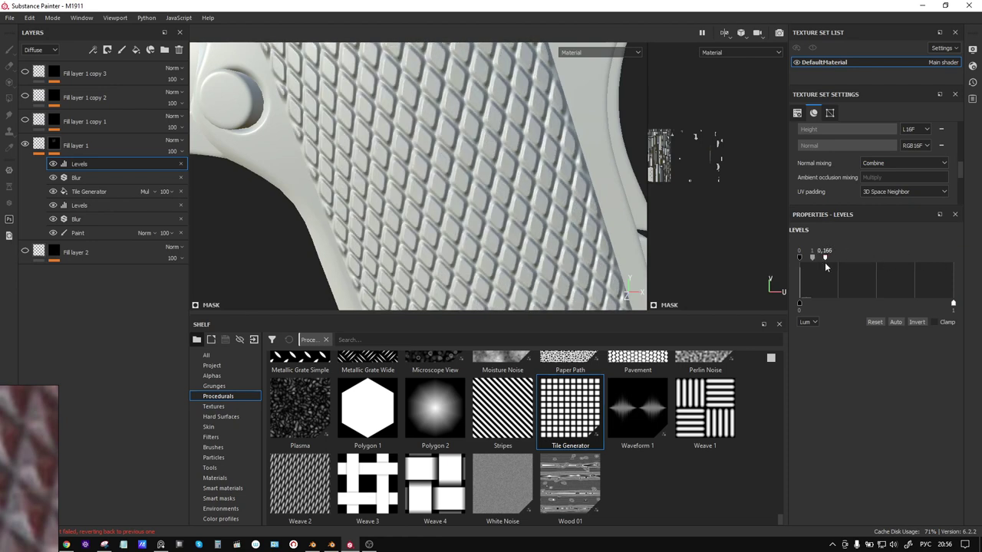
Return the Levels white input to 1, leaving default levels, and inspect the pistol.
{"action": "scroll", "coordinate": [564, 206], "scroll_direction": "up", "scroll_amount": 5}
{"action": "scroll", "coordinate": [564, 205], "scroll_direction": "down", "scroll_amount": 3}
{"action": "scroll", "coordinate": [560, 209], "scroll_direction": "down", "scroll_amount": 3}
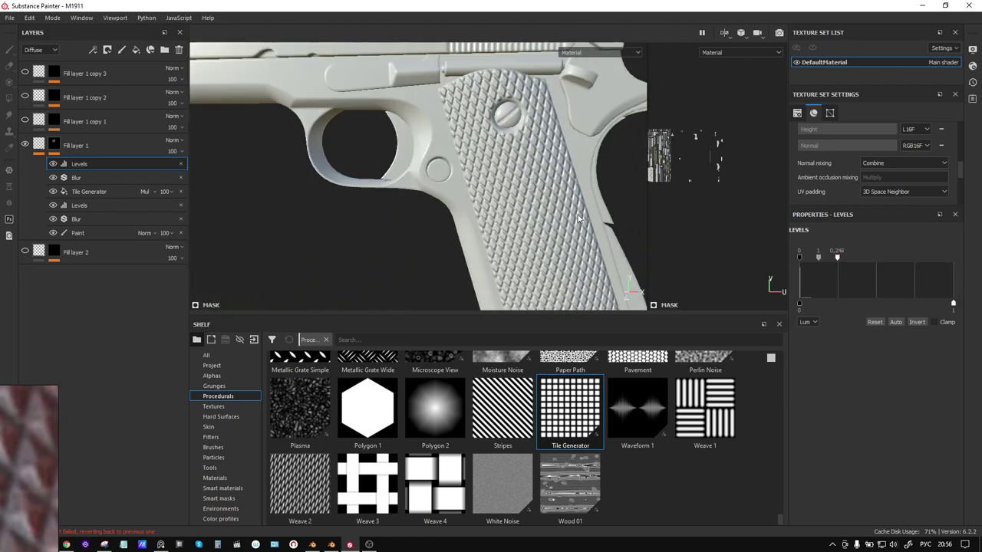
{"action": "scroll", "coordinate": [557, 211], "scroll_direction": "down", "scroll_amount": 2}
{"action": "left_click_drag", "start_coordinate": [552, 215], "coordinate": [539, 224], "text": "alt"}
{"action": "scroll", "coordinate": [539, 224], "scroll_direction": "up", "scroll_amount": 3}
{"action": "scroll", "coordinate": [537, 184], "scroll_direction": "up", "scroll_amount": 2}
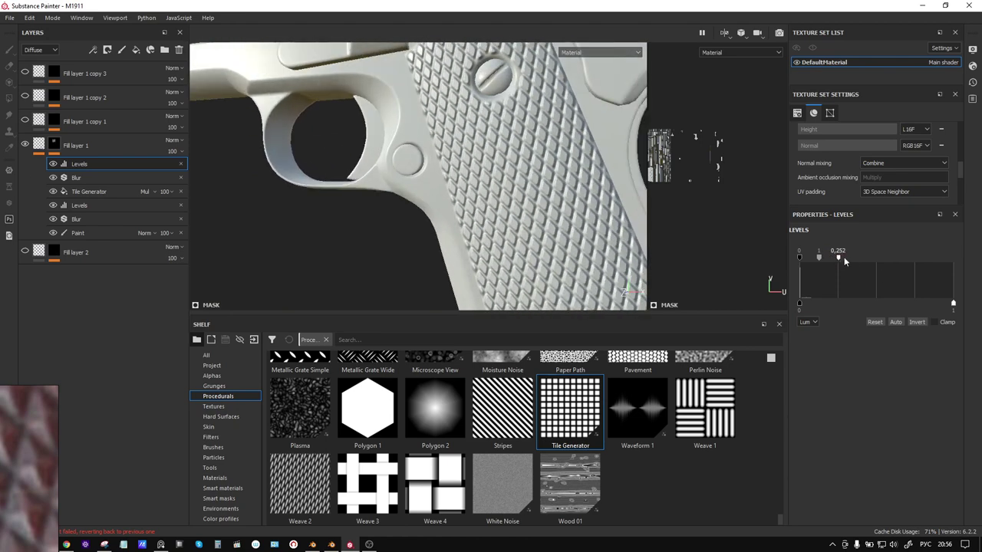
{"action": "mouse_move", "coordinate": [844, 261]}
{"action": "left_mouse_down"}
{"action": "mouse_move", "coordinate": [833, 268]}
{"action": "mouse_move", "coordinate": [953, 258]}
{"action": "left_mouse_up"}
{"action": "mouse_move", "coordinate": [506, 222]}
{"action": "left_mouse_down", "text": "alt"}
{"action": "mouse_move", "coordinate": [468, 228]}
{"action": "mouse_move", "coordinate": [575, 193]}
{"action": "left_mouse_up", "text": "alt"}
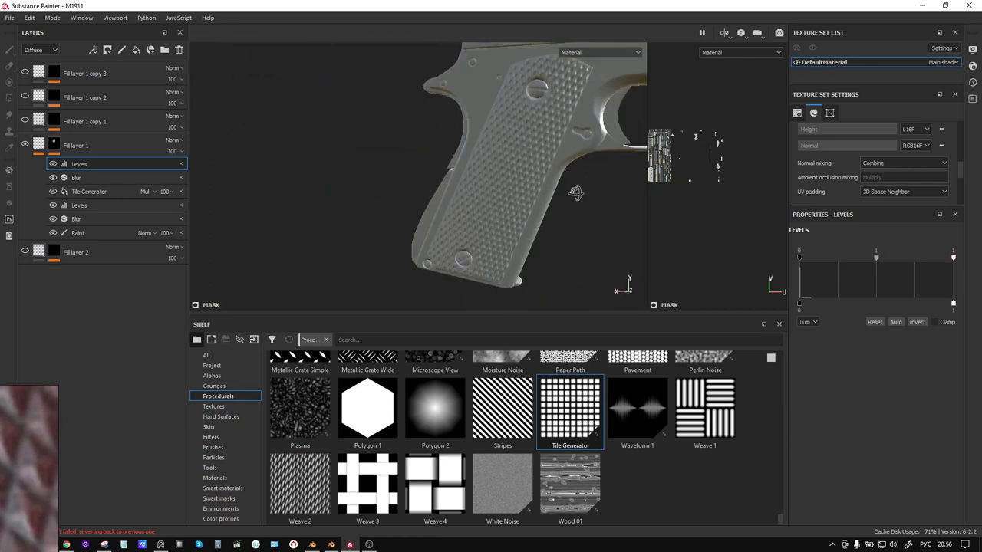
{"action": "mouse_move", "coordinate": [576, 192]}
{"action": "left_mouse_down", "text": "alt"}
{"action": "mouse_move", "coordinate": [337, 195]}
{"action": "mouse_move", "coordinate": [537, 192]}
{"action": "left_mouse_up", "text": "alt"}
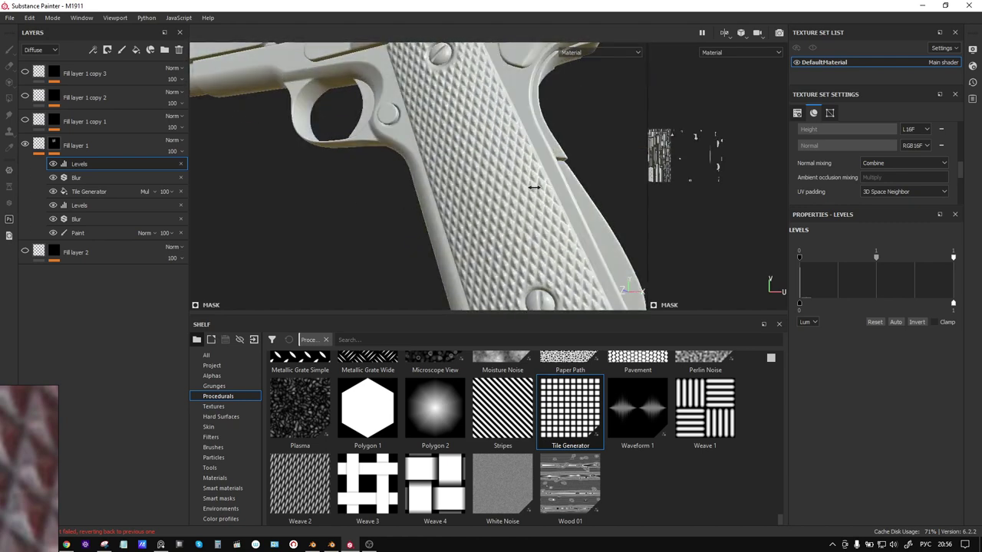